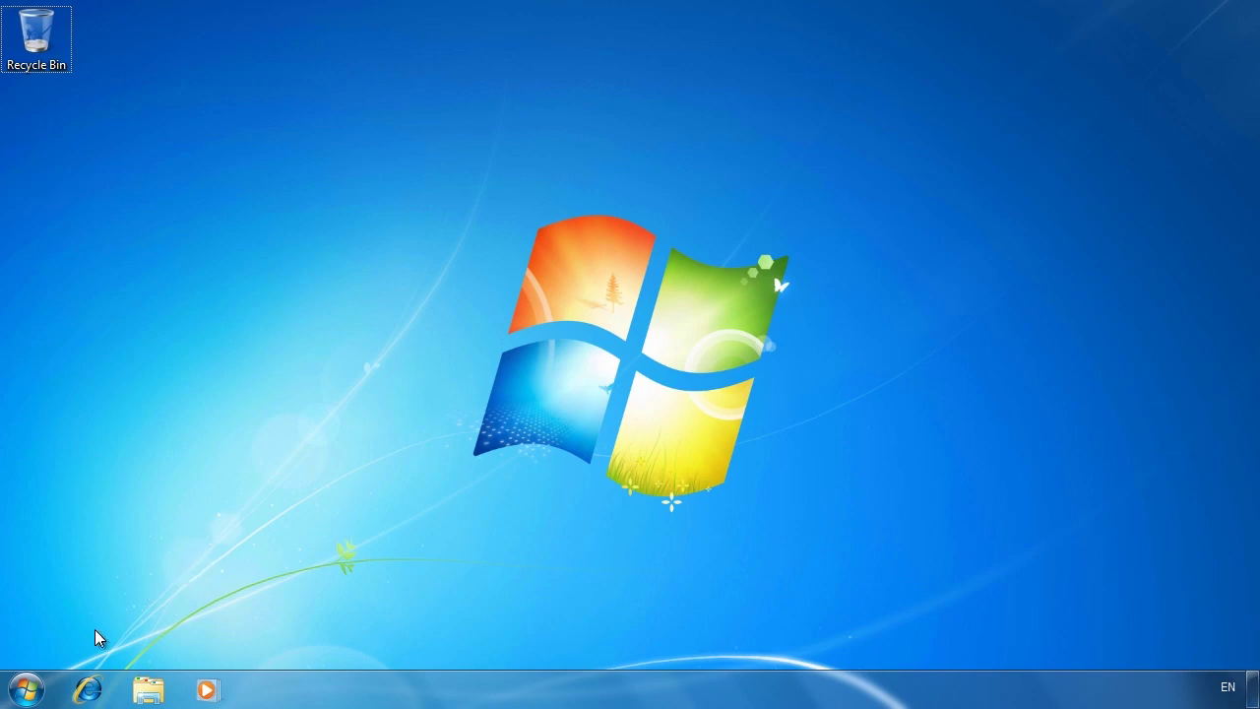
- Launch the Microsoft Management Console (mmc) from the Start search
{"action": "left_click", "coordinate": [25, 690]}
{"action": "left_click", "coordinate": [63, 635]}
{"action": "type", "text": "mmc"}
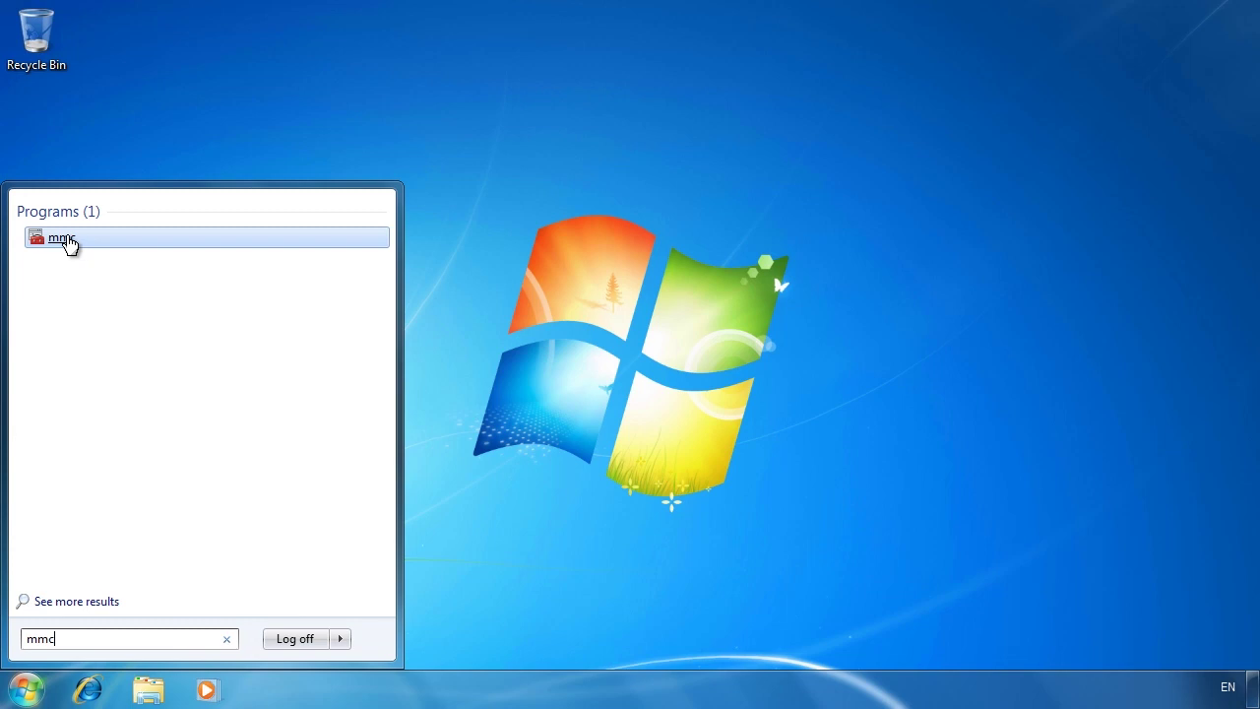
{"action": "left_click", "coordinate": [63, 238]}
- Add the Certificates snap-in for My user account, view its empty Personal store, and open Explorer
{"action": "left_click", "coordinate": [38, 34]}
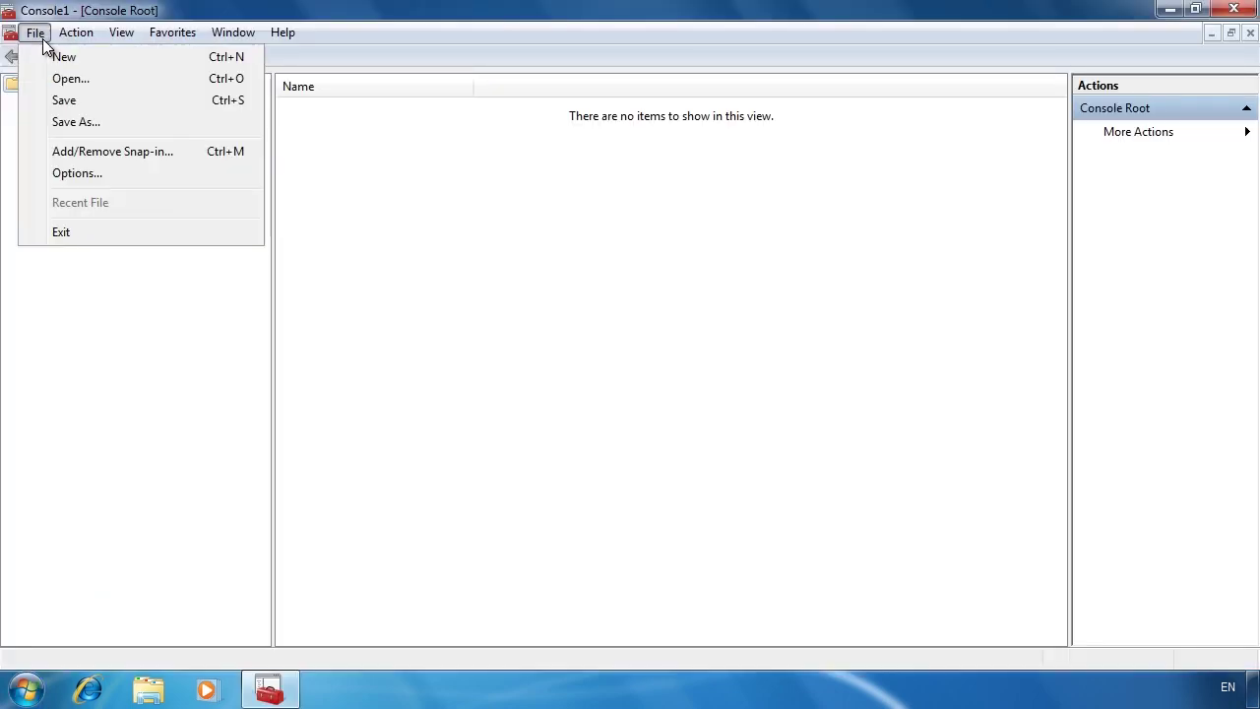
{"action": "left_click", "coordinate": [221, 150]}
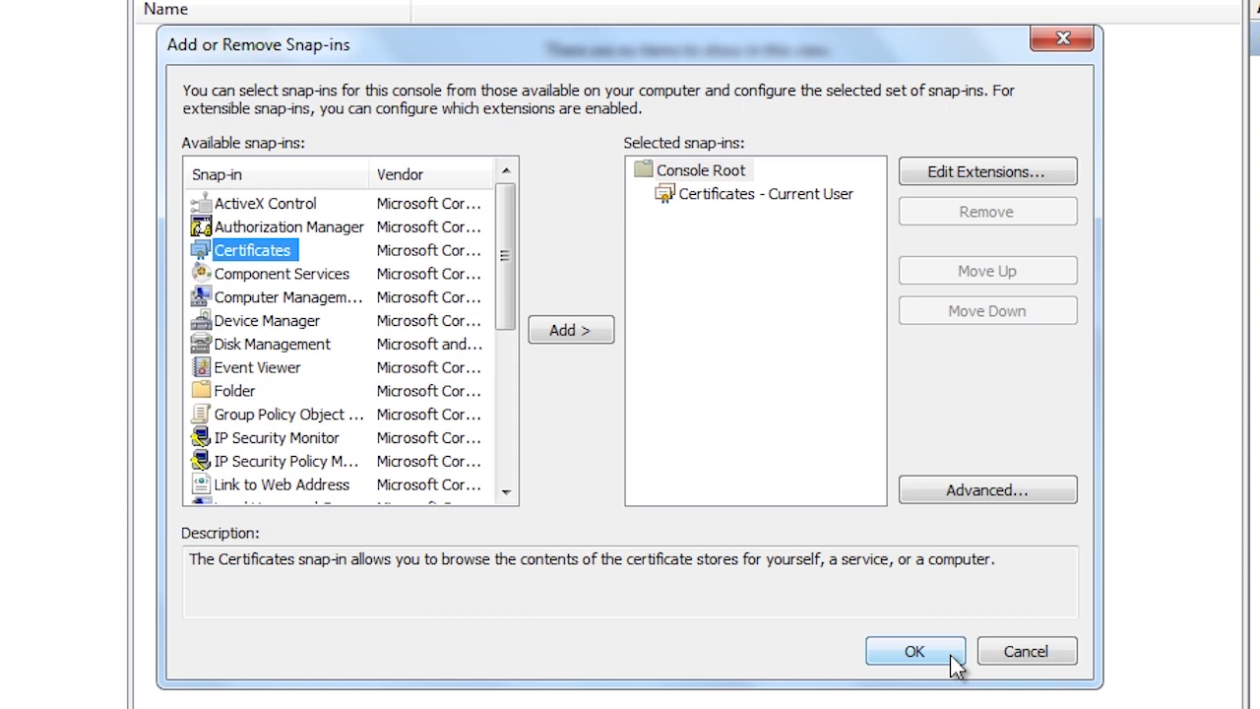
{"action": "left_click", "coordinate": [915, 651]}
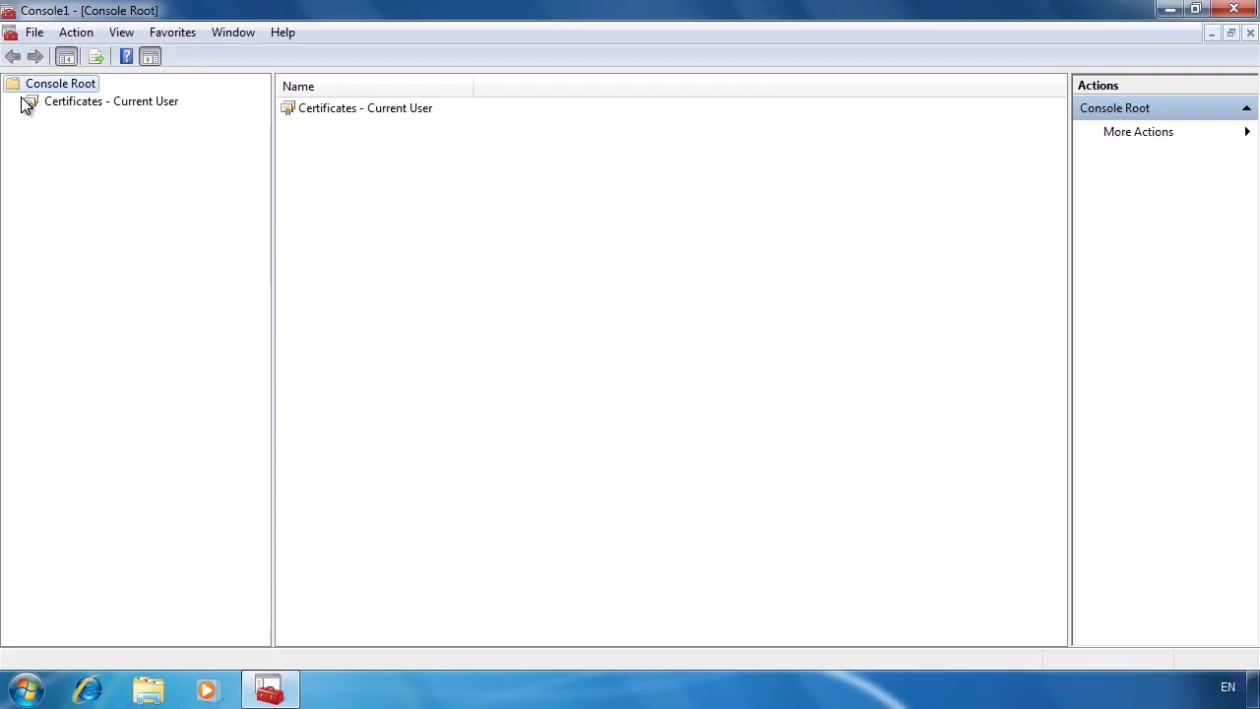
{"action": "left_click", "coordinate": [17, 101]}
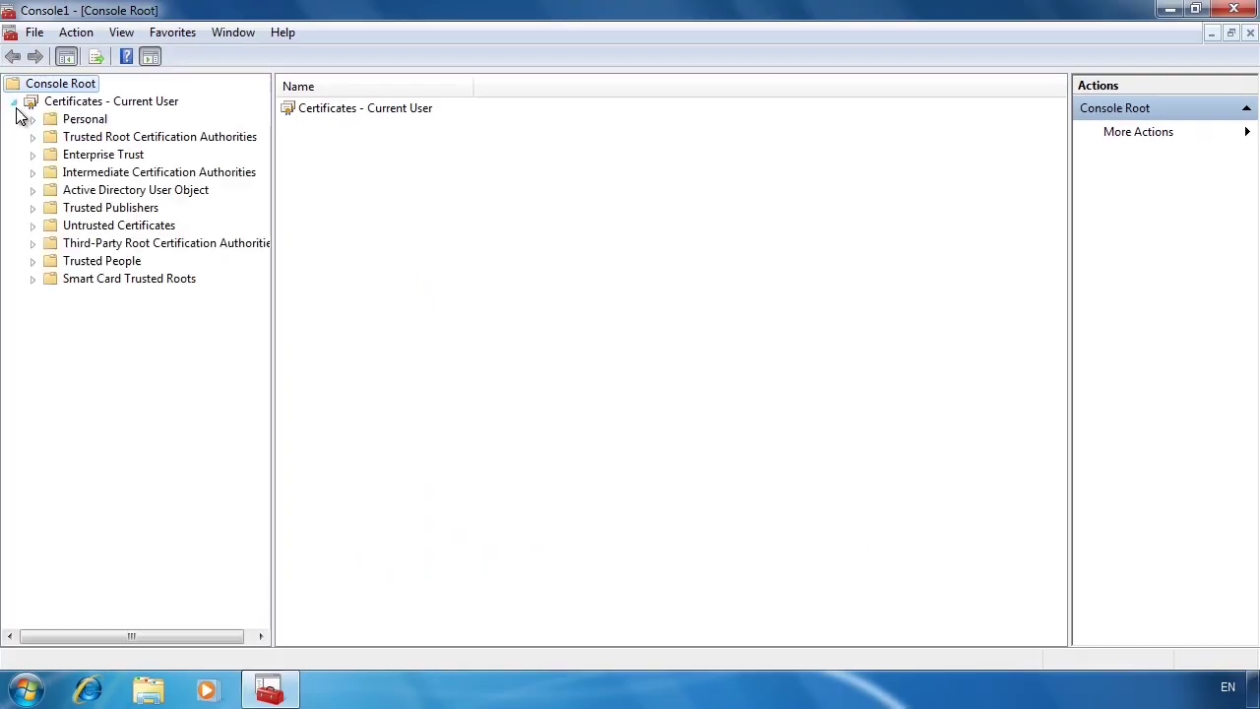
{"action": "left_click", "coordinate": [77, 120]}
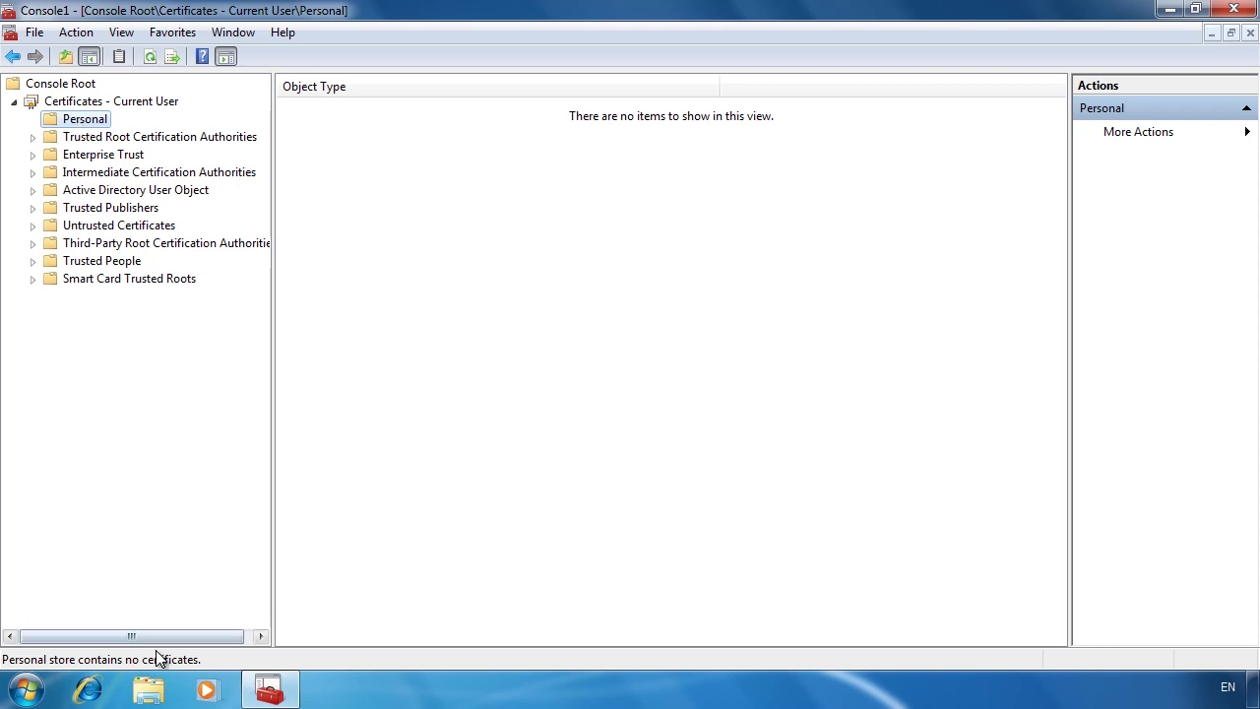
{"action": "left_click", "coordinate": [149, 690]}
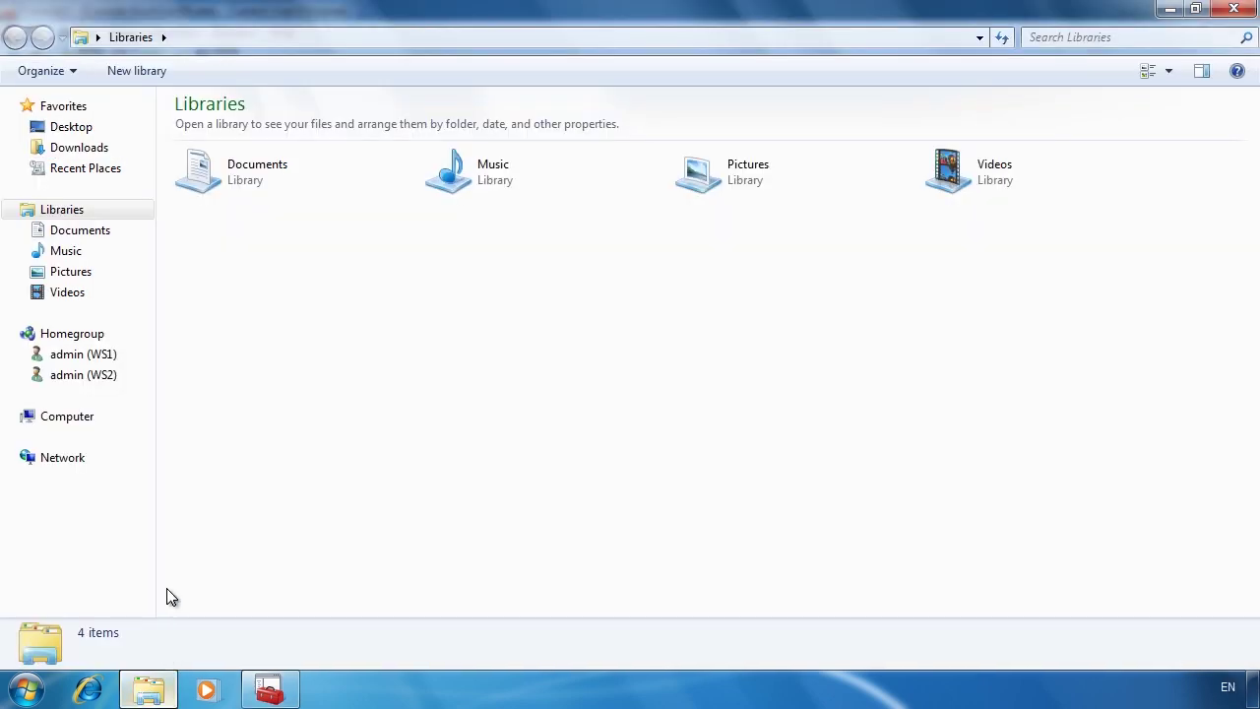
- Open the Properties of the CV file in Documents > Personal
{"action": "left_click", "coordinate": [78, 233]}
{"action": "double_click", "coordinate": [200, 187]}
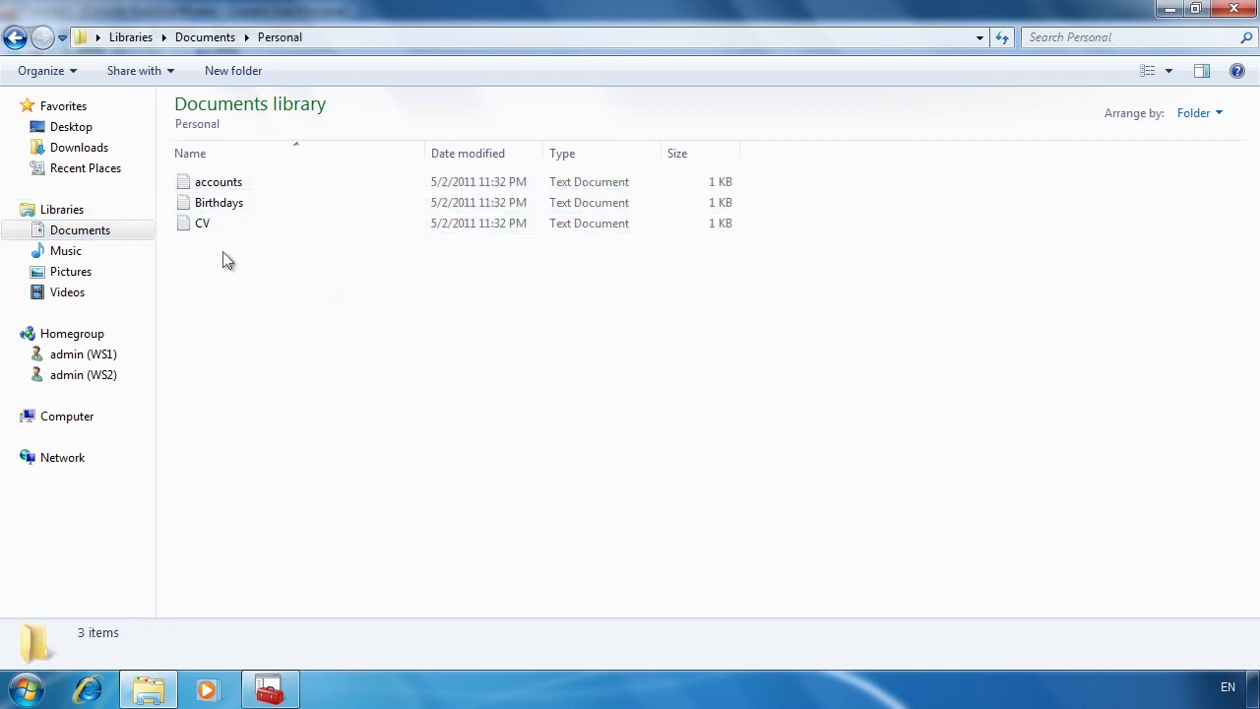
{"action": "left_click", "coordinate": [202, 224]}
{"action": "right_click", "coordinate": [198, 225]}
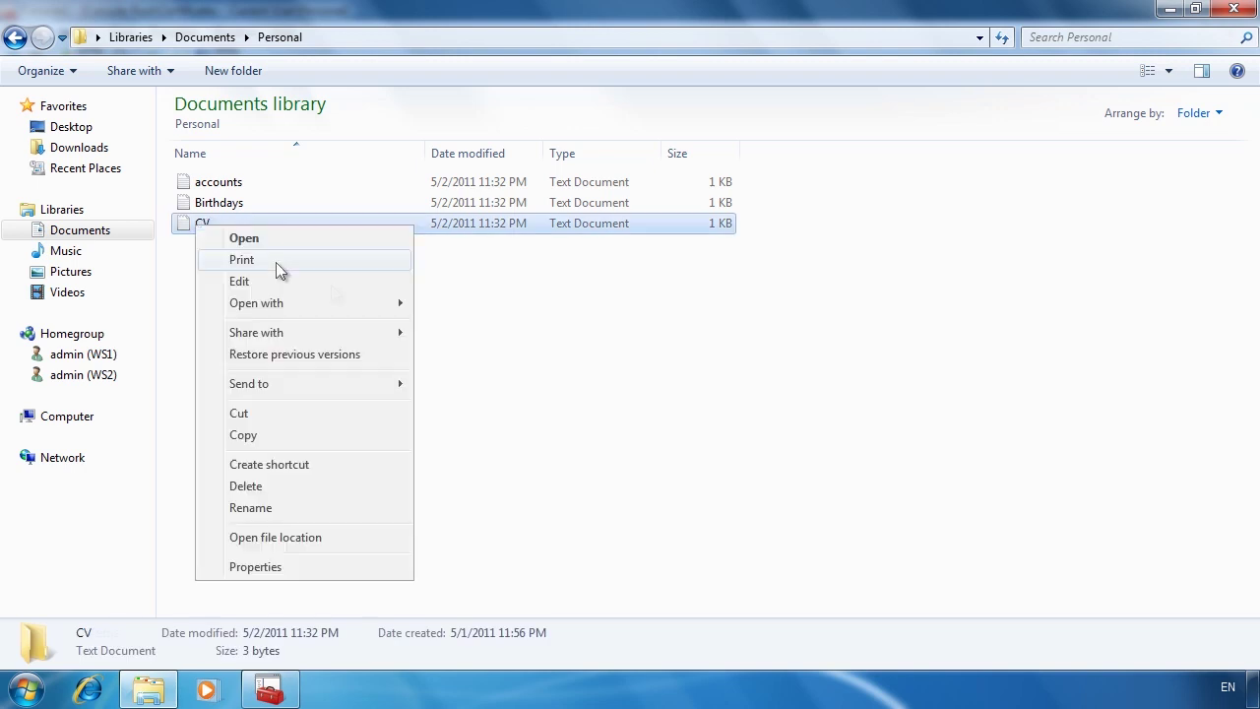
{"action": "left_click", "coordinate": [319, 565]}
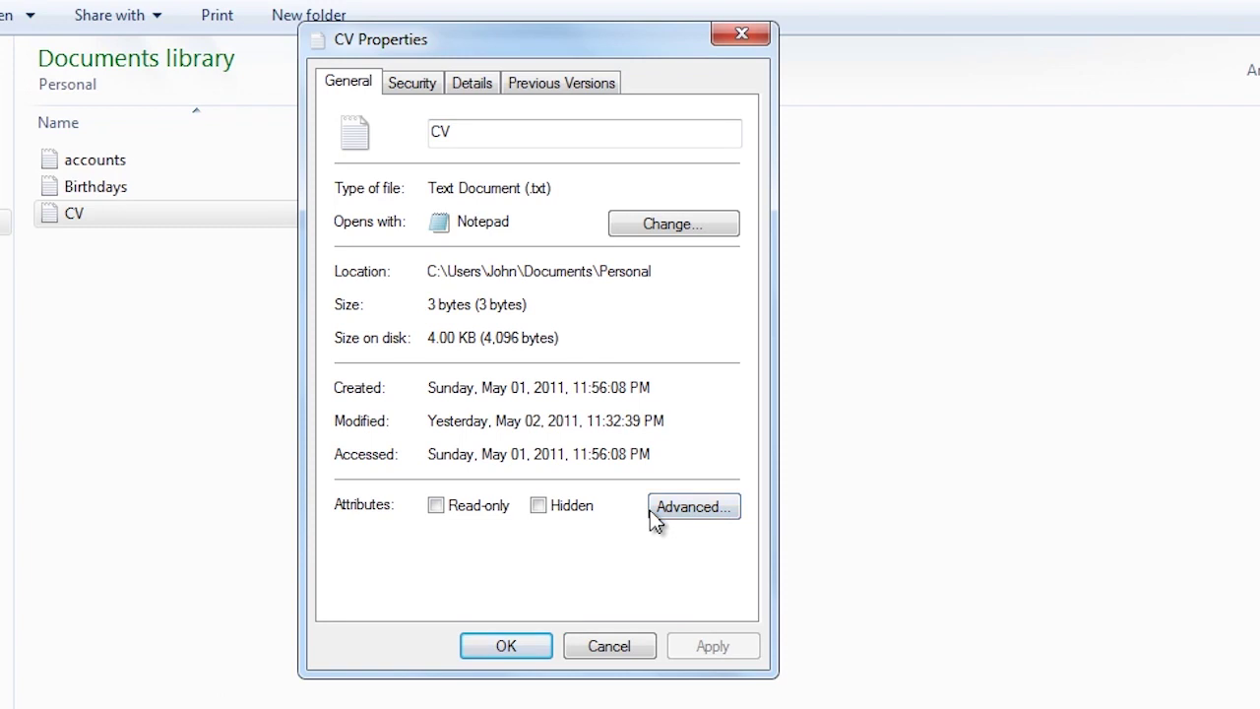
- Tick Encrypt contents to secure data in CV's advanced attributes and accept
{"action": "left_click", "coordinate": [652, 510]}
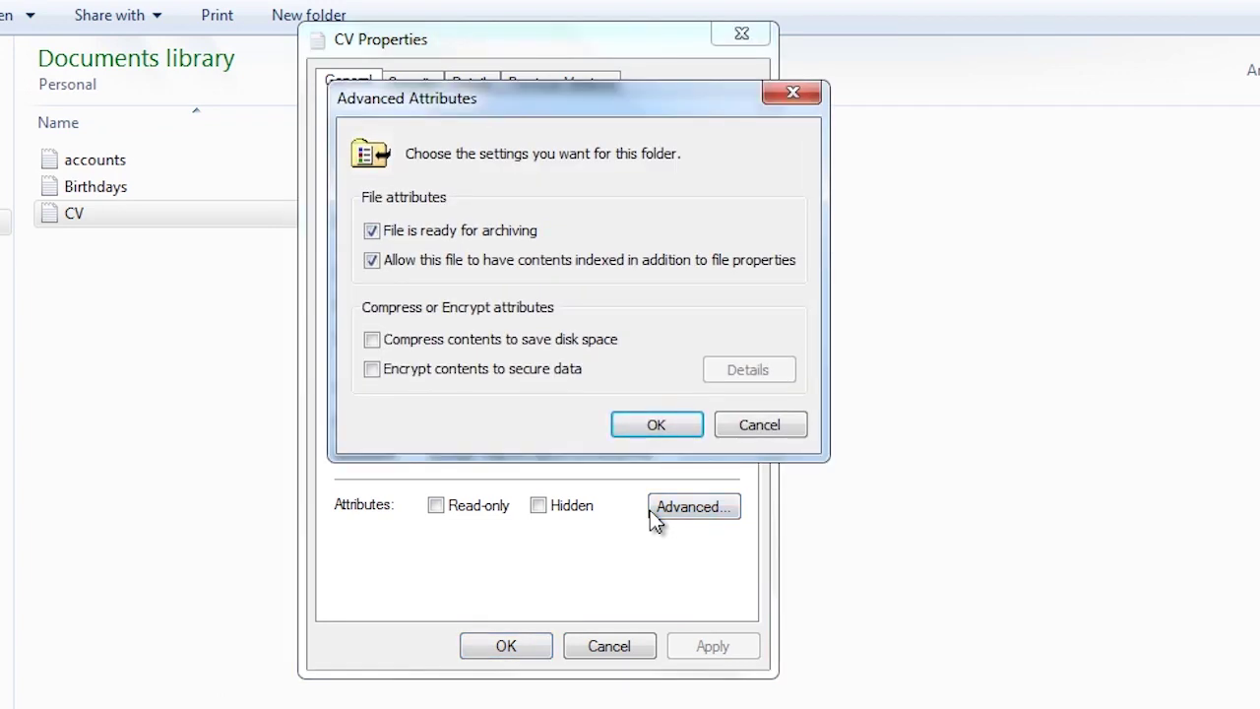
{"action": "left_click", "coordinate": [372, 370]}
{"action": "left_click", "coordinate": [381, 346]}
{"action": "left_click", "coordinate": [686, 423]}
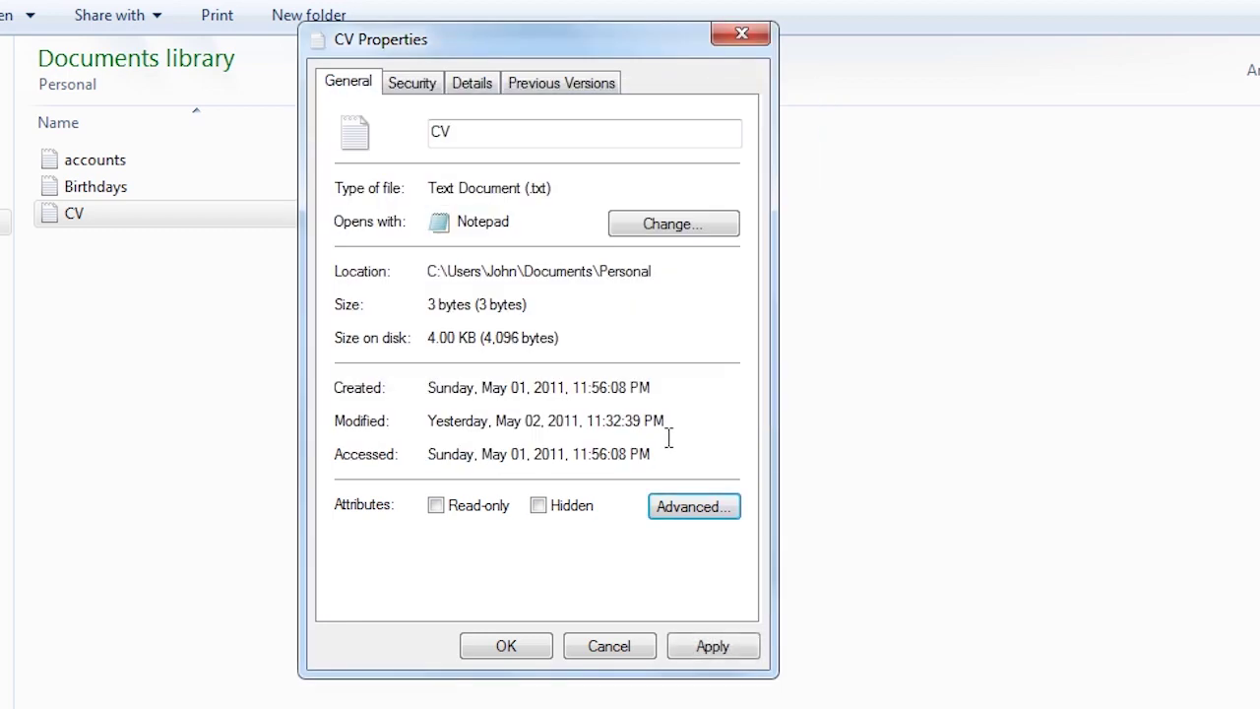
- Encrypt CV with its parent folder, dismiss the key-backup reminder, and return to the certificates console
{"action": "left_click", "coordinate": [510, 646]}
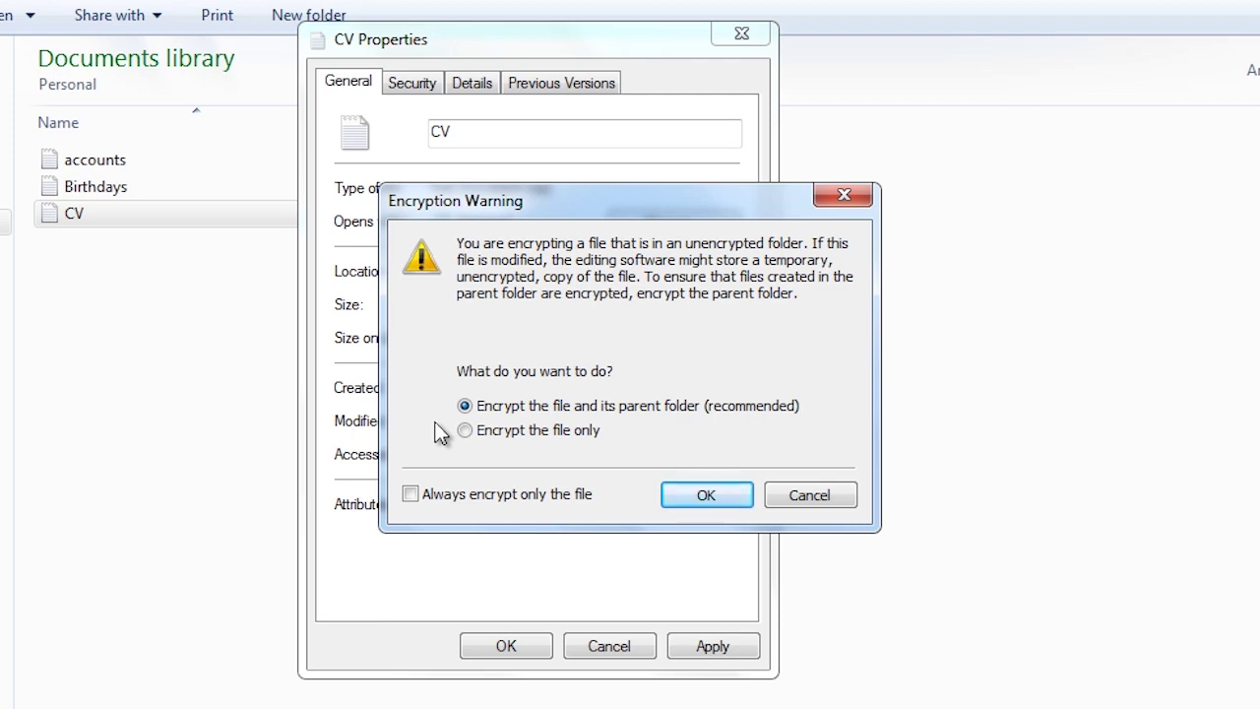
{"action": "left_click", "coordinate": [705, 495]}
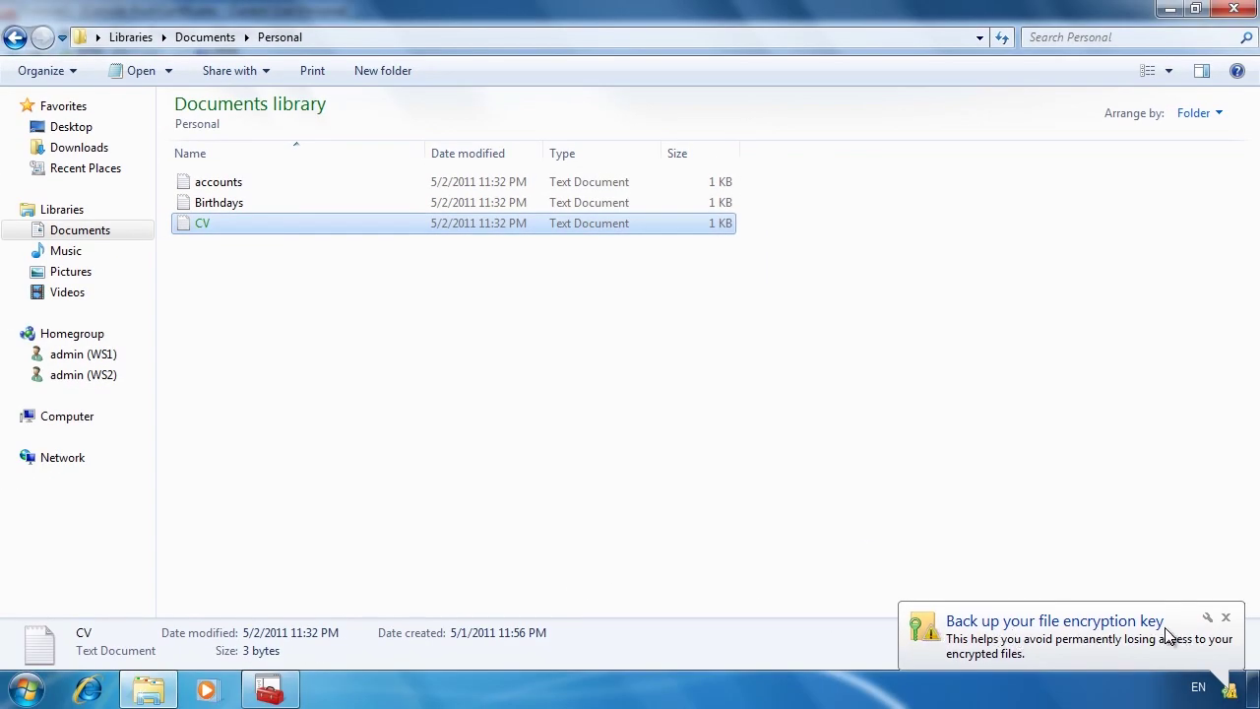
{"action": "left_click", "coordinate": [1168, 635]}
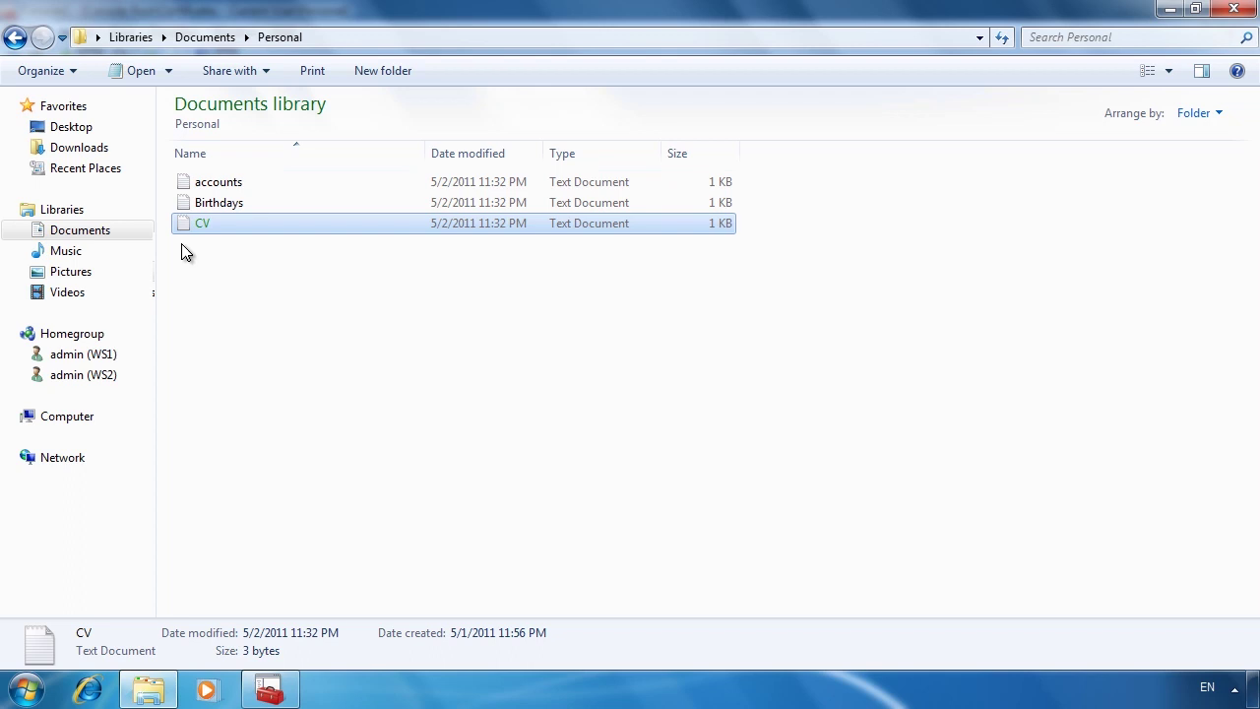
{"action": "left_click", "coordinate": [269, 690]}
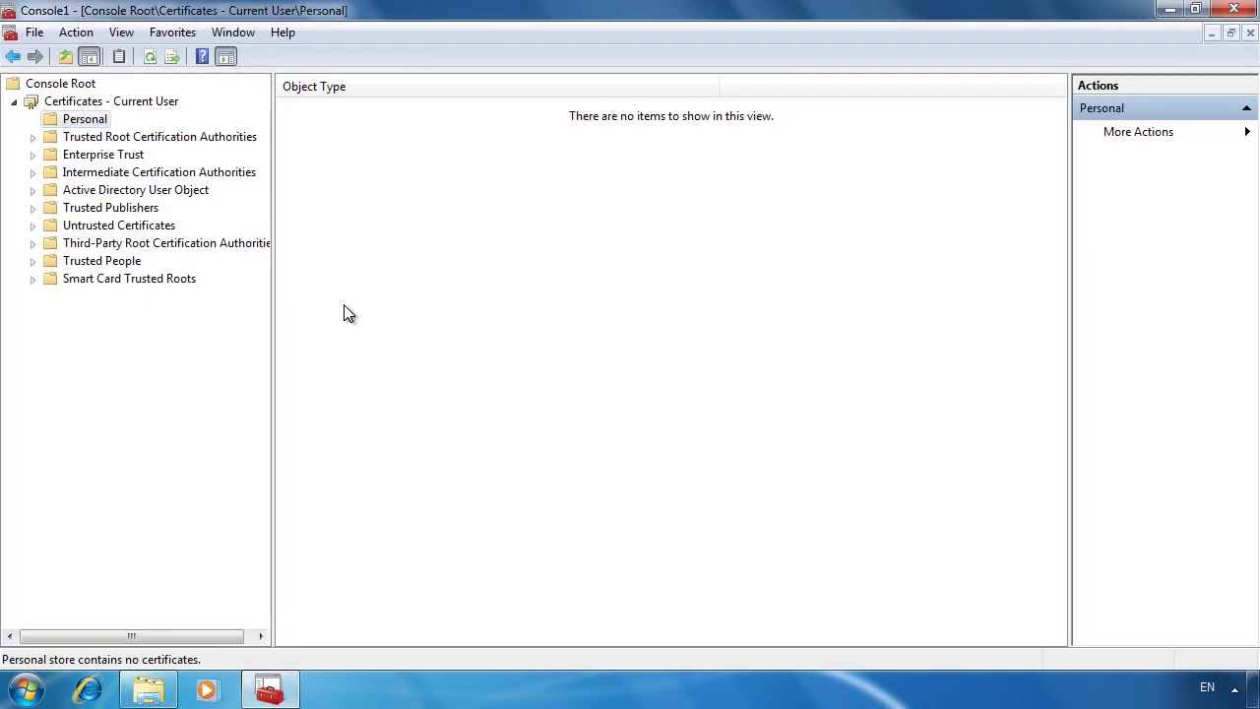
- Refresh and open the Personal Certificates list to show the user's EFS certificate
{"action": "key", "text": "F5"}
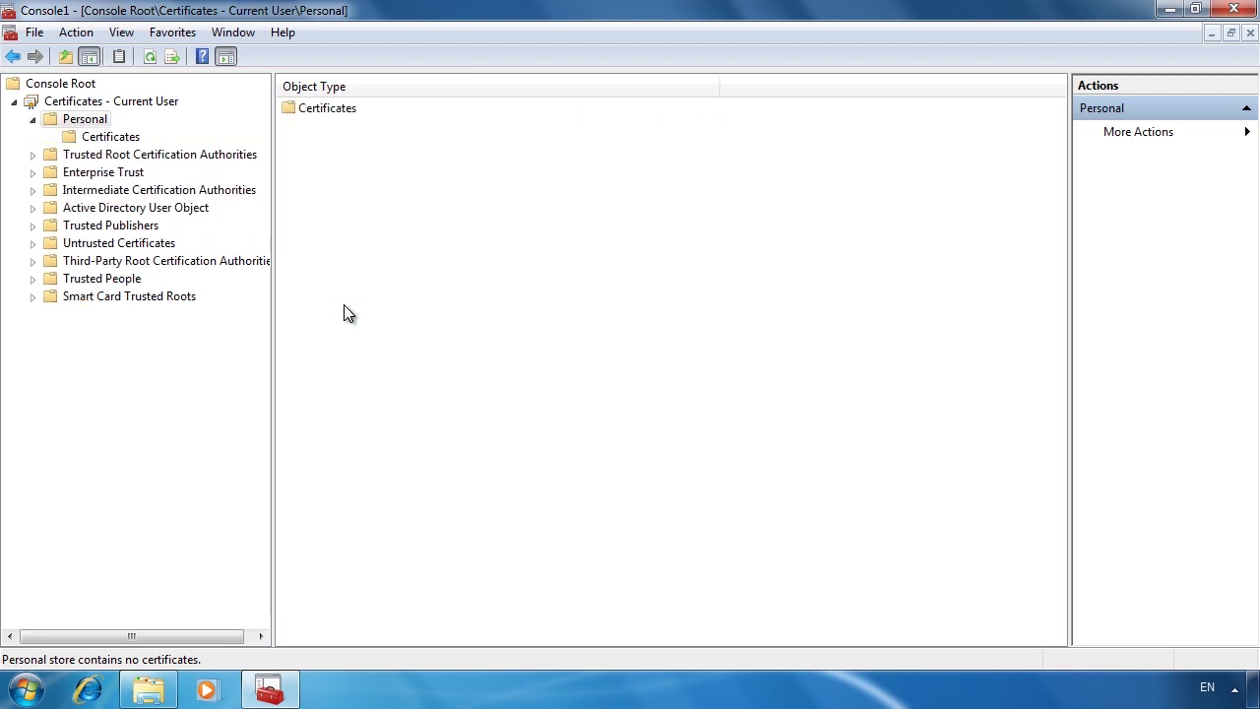
{"action": "double_click", "coordinate": [317, 109]}
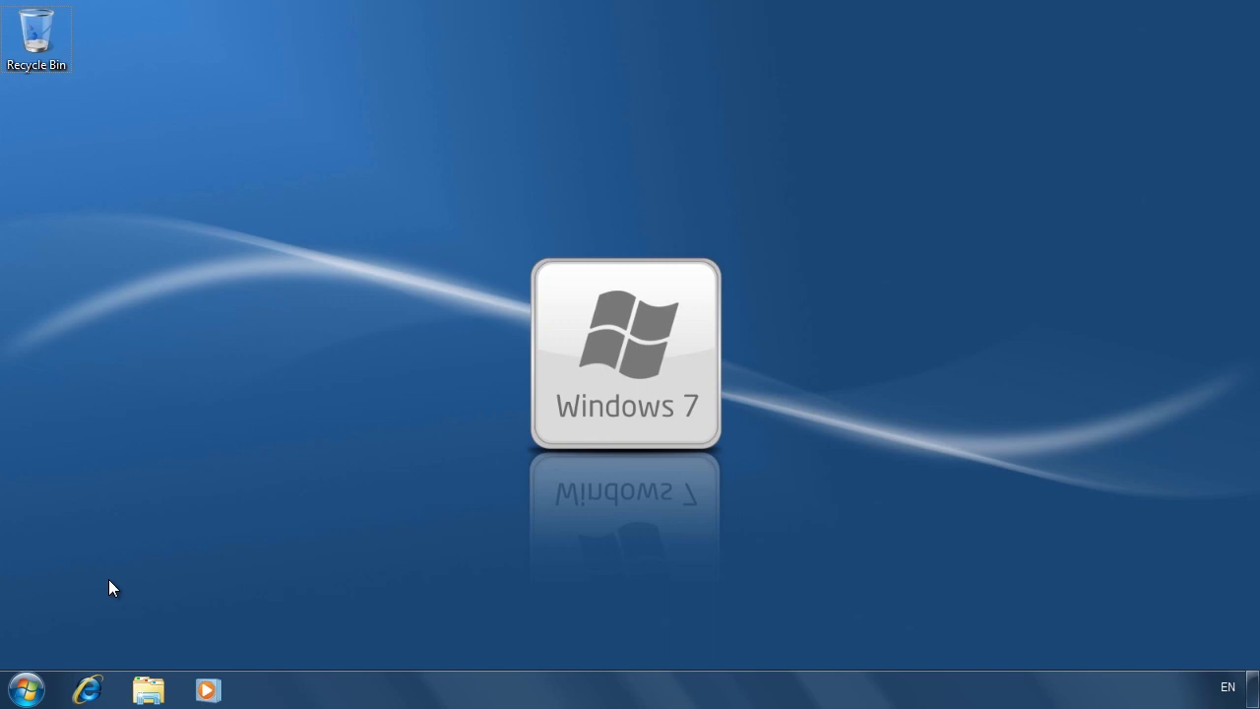
- Open Command Prompt and change into the Desktop folder with cd desktop
{"action": "left_click", "coordinate": [27, 688]}
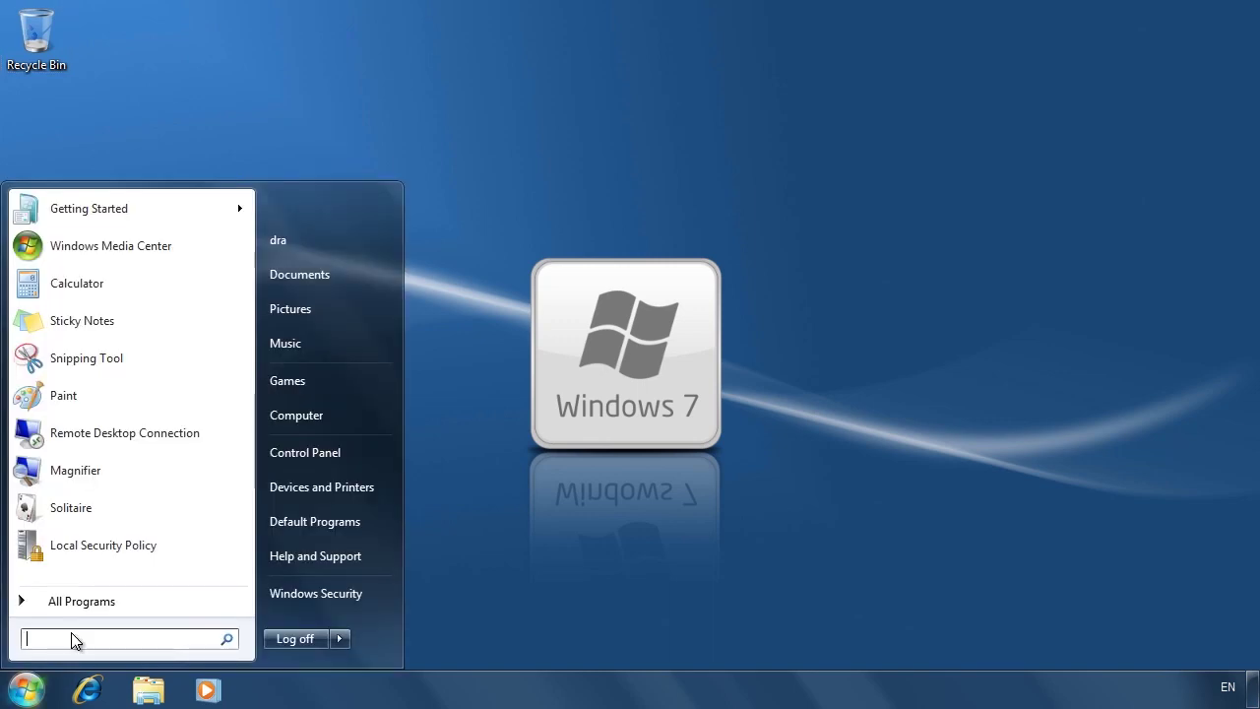
{"action": "type", "text": "cmd"}
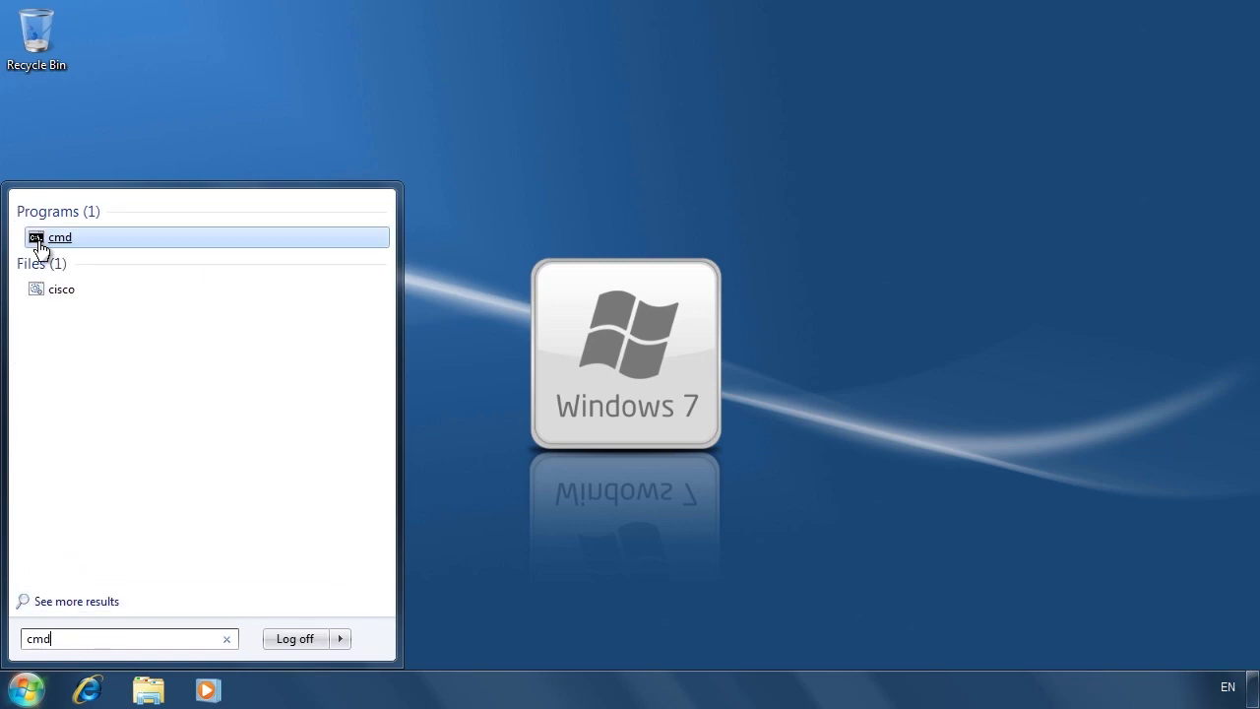
{"action": "left_click", "coordinate": [40, 241]}
{"action": "type", "text": "cd desktop"}
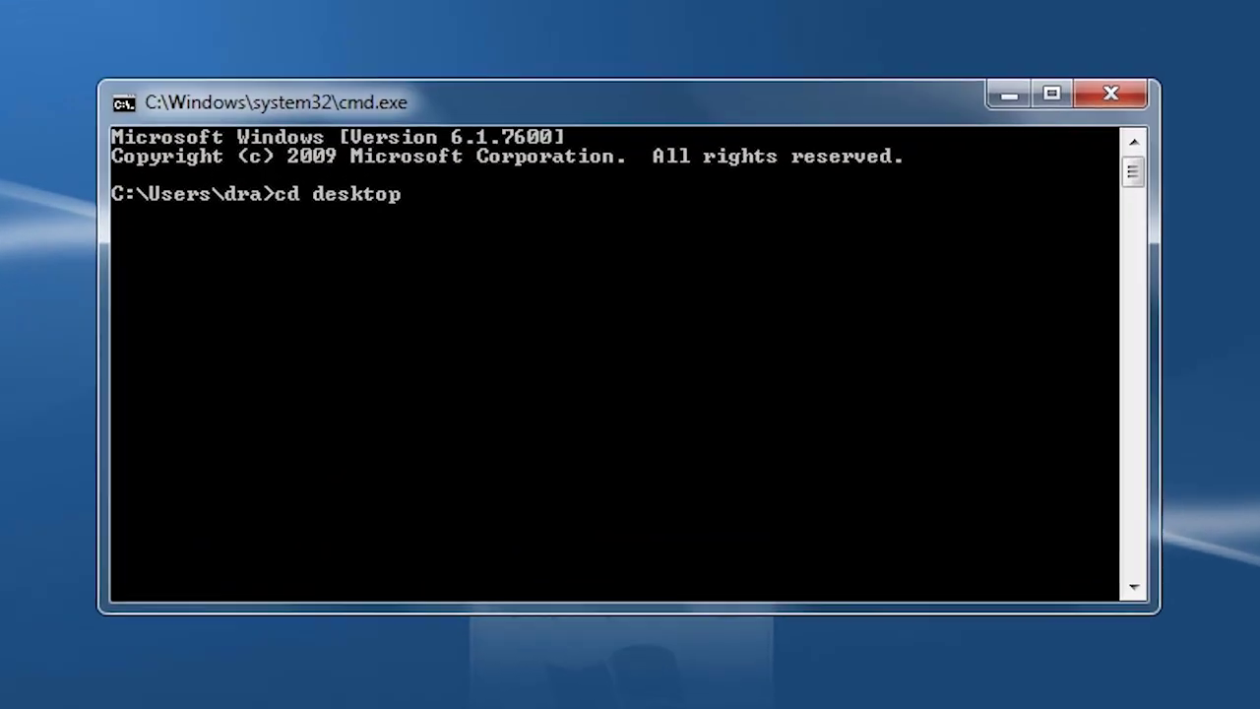
{"action": "key", "text": "Return"}
- Run cipher /r:DRAKeys and confirm the PFX password to create the recovery key files
{"action": "type", "text": "cipher "}
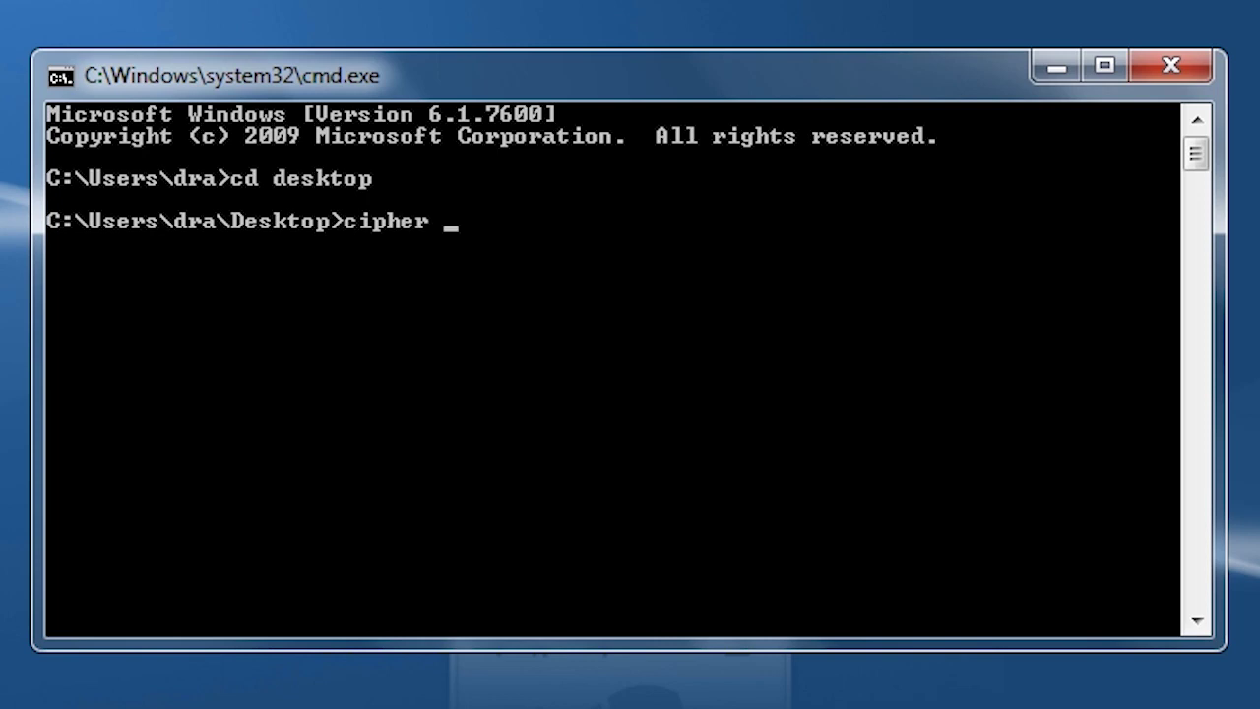
{"action": "type", "text": "/r:DRAKeys"}
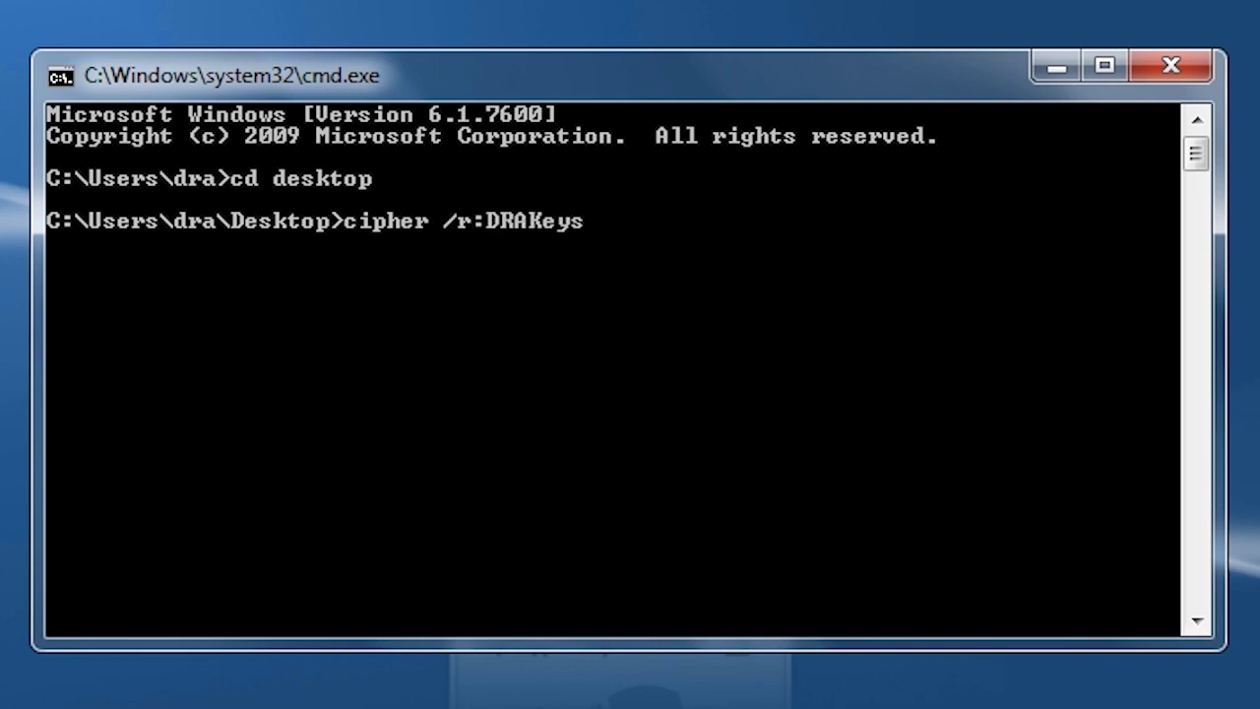
{"action": "key", "text": "Return"}
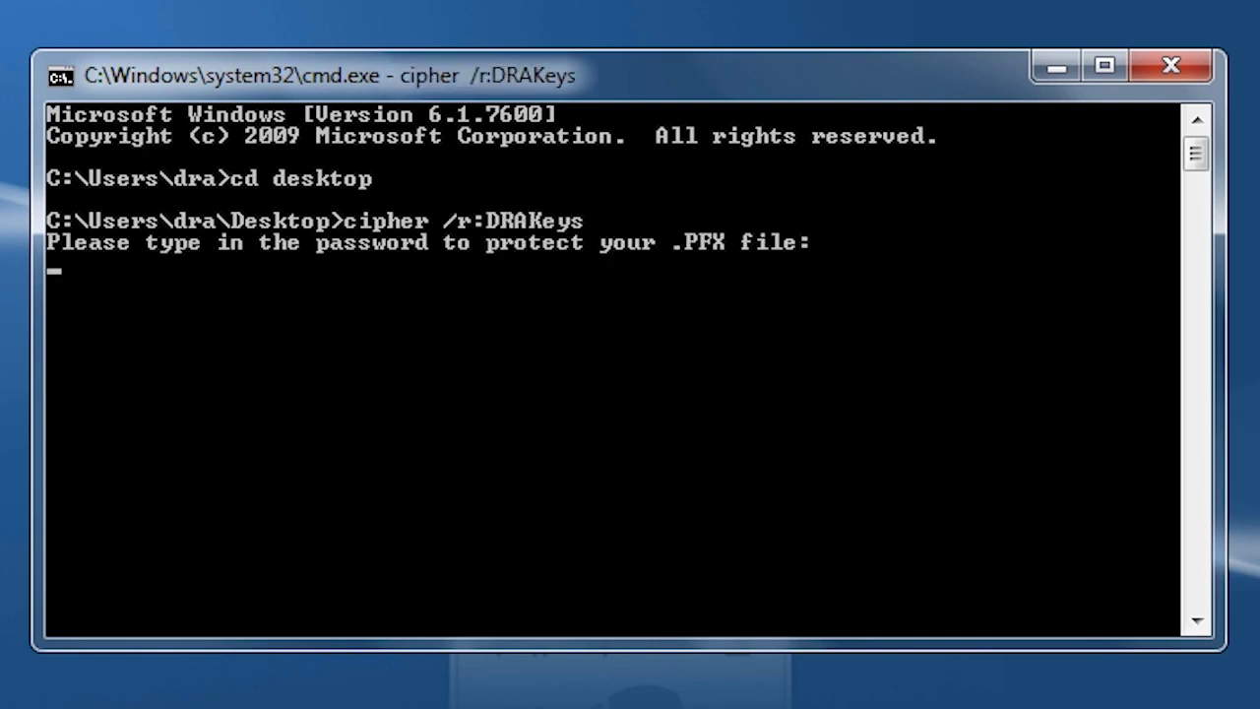
{"action": "key", "text": "Return"}
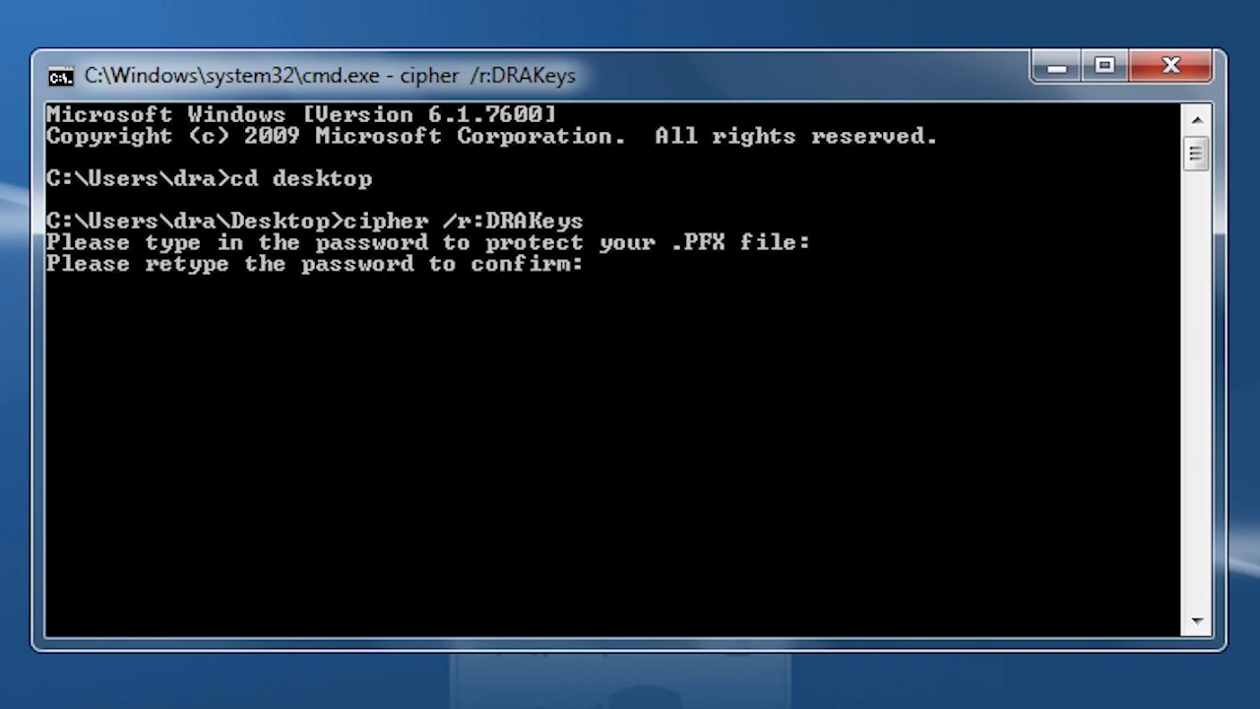
{"action": "key", "text": "Return"}
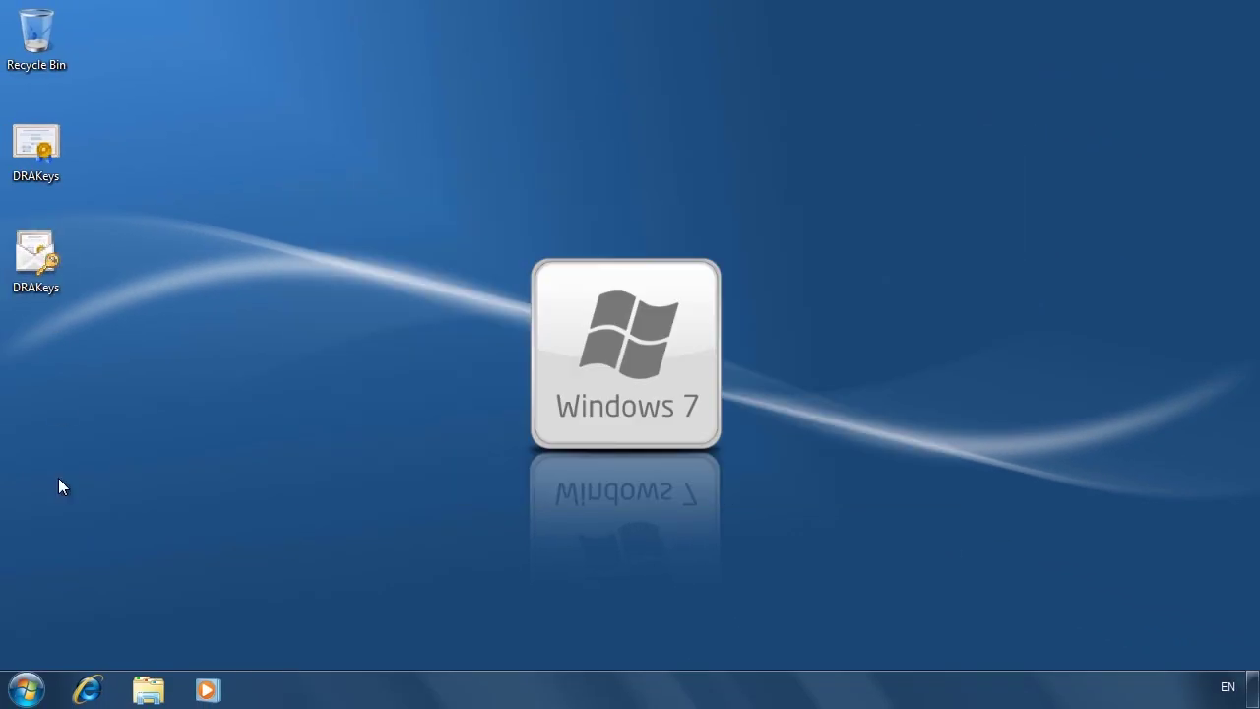
{"action": "key", "text": "super"}
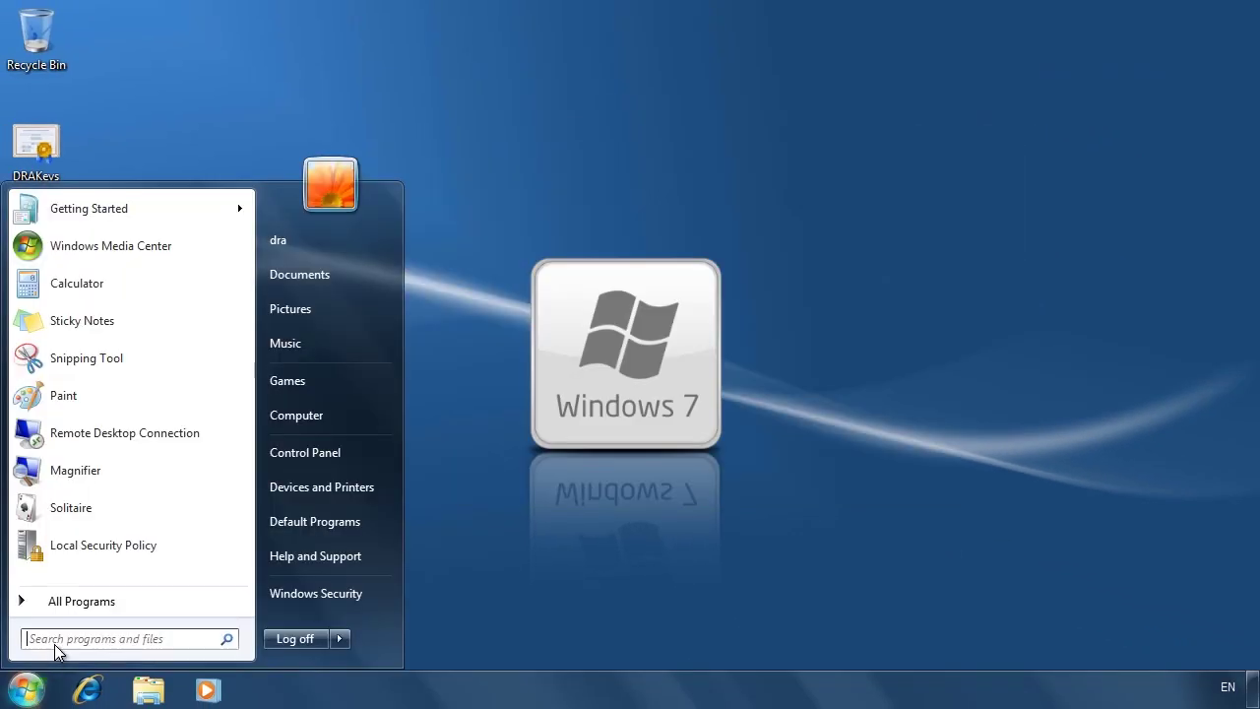
- Open the Group Policy Editor at Security Settings > Public Key Policies > Encrypting File System
{"action": "type", "text": "group"}
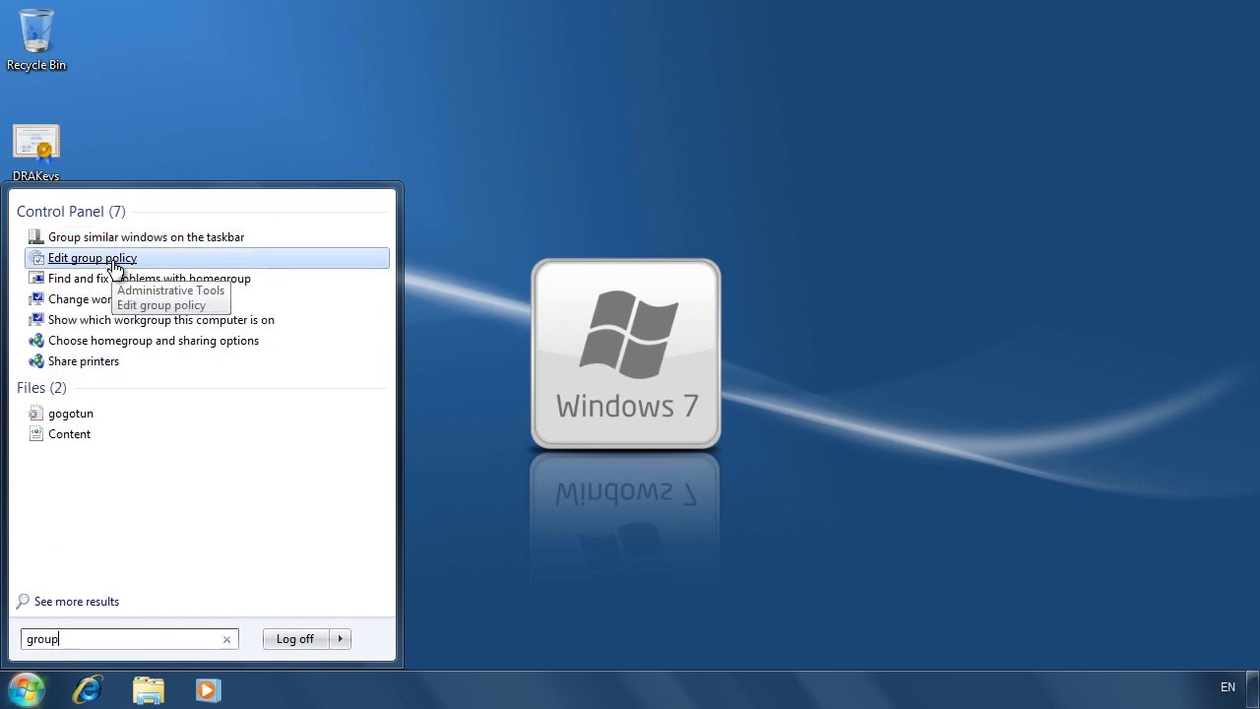
{"action": "left_click", "coordinate": [115, 265]}
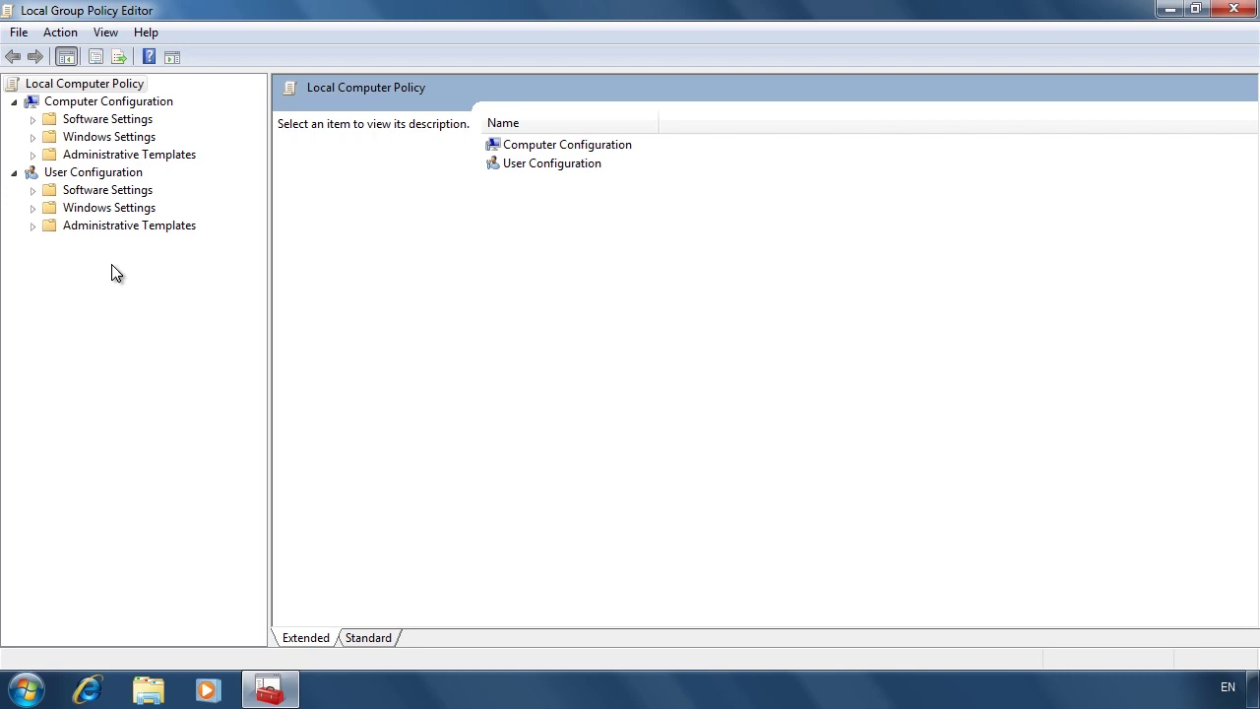
{"action": "left_click", "coordinate": [34, 138]}
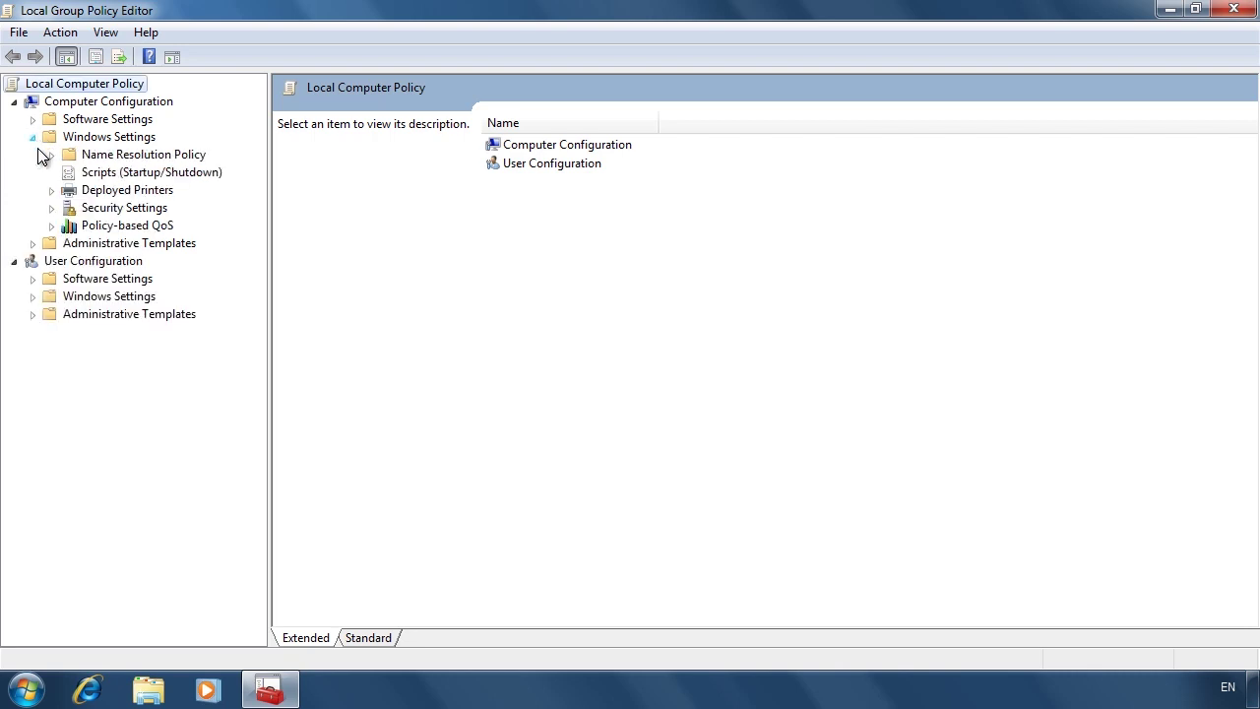
{"action": "left_click", "coordinate": [52, 208]}
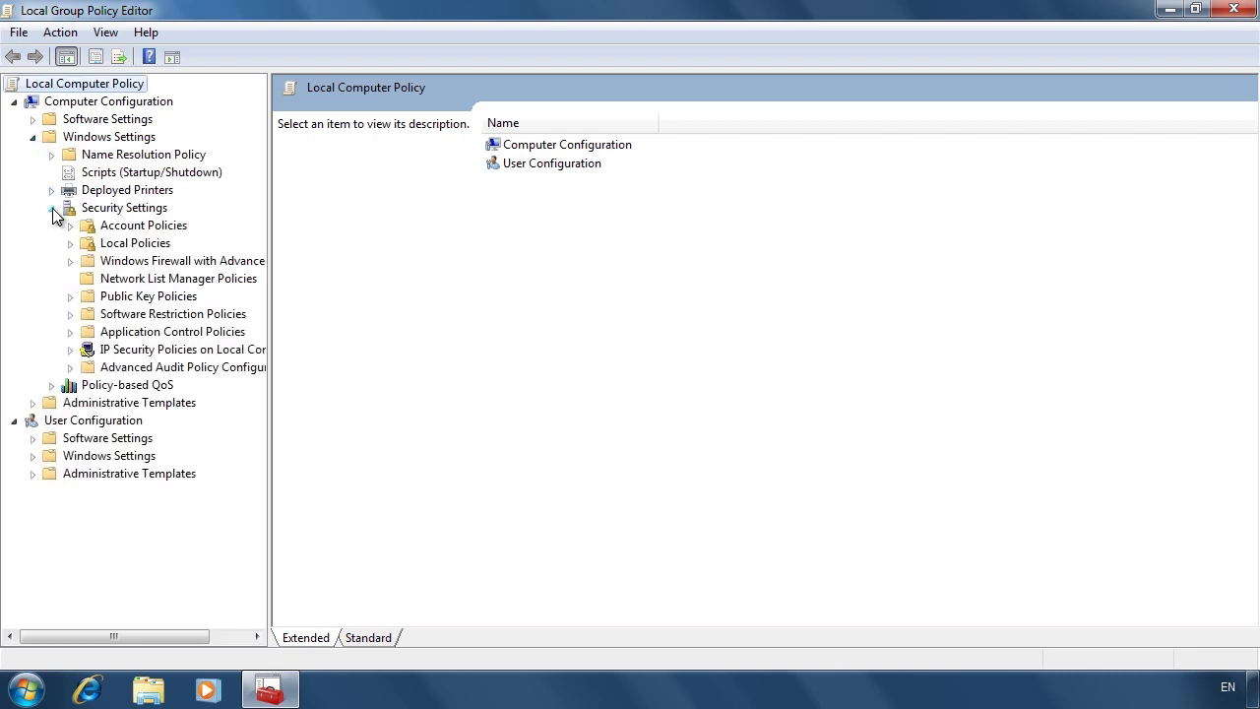
{"action": "left_click", "coordinate": [65, 296]}
{"action": "left_click", "coordinate": [150, 315]}
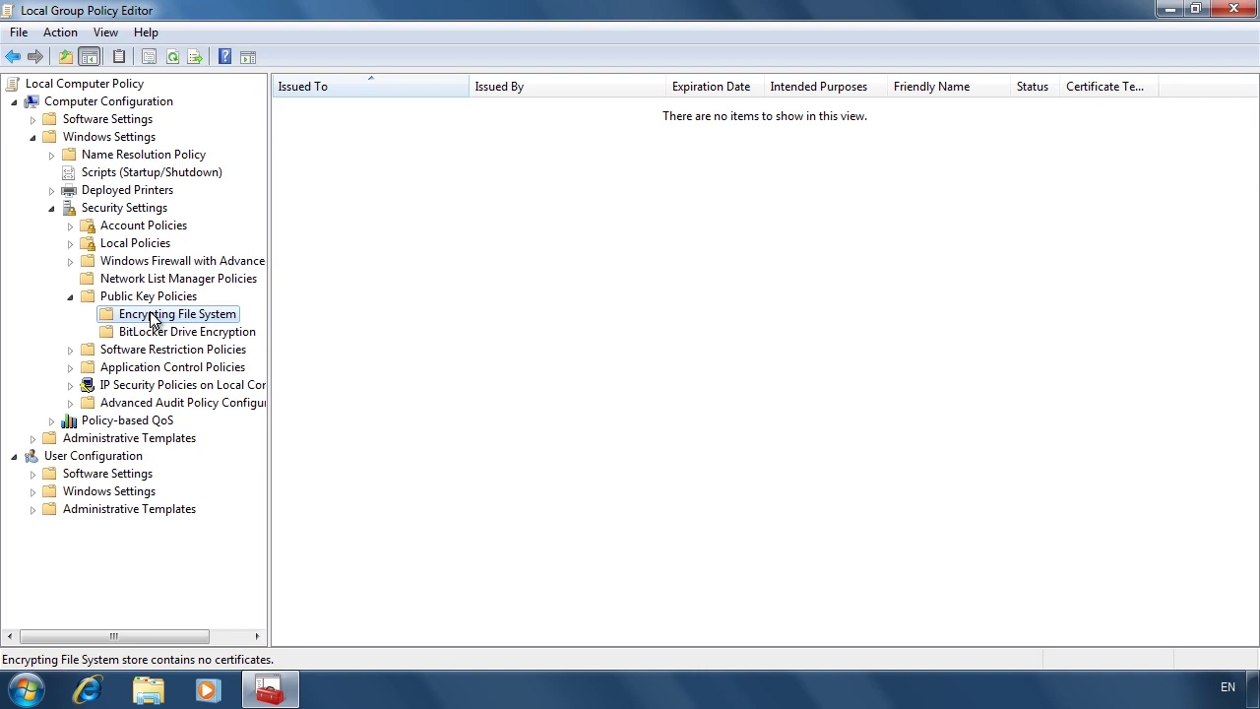
{"action": "right_click", "coordinate": [153, 322]}
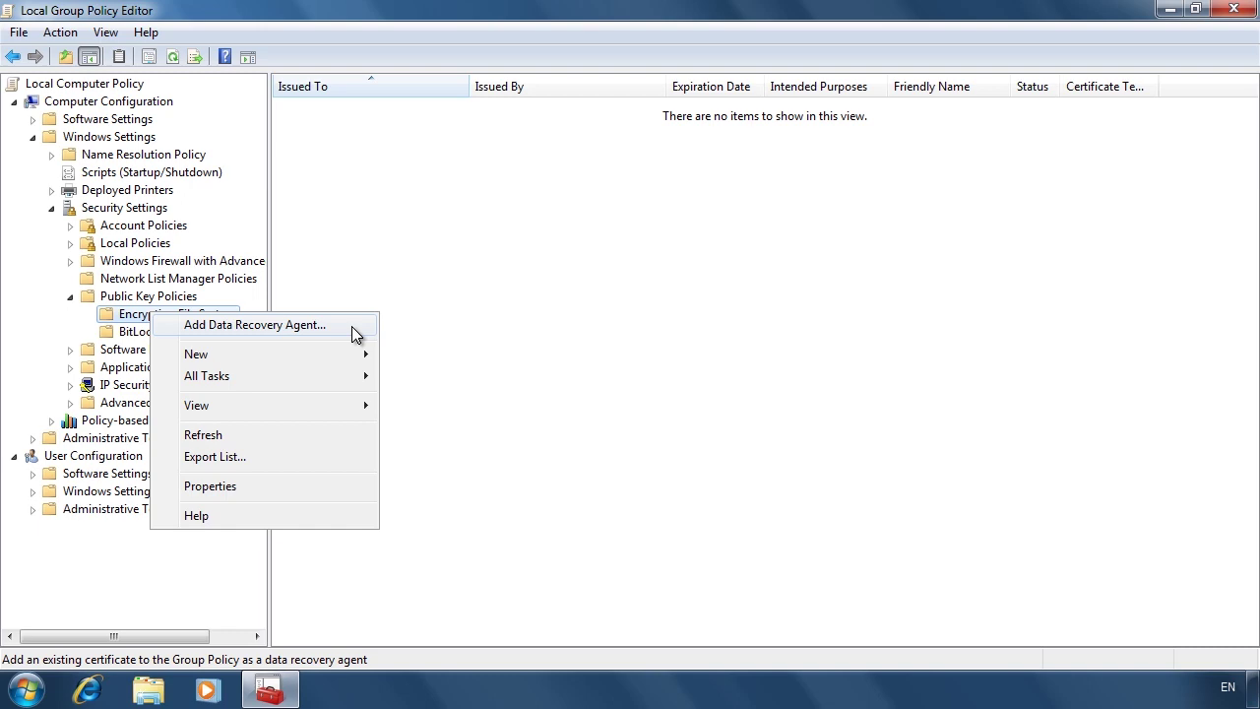
- Add Desktop\DRAKeys.cer as a data recovery agent, accepting the revocation warning
{"action": "left_click", "coordinate": [355, 332]}
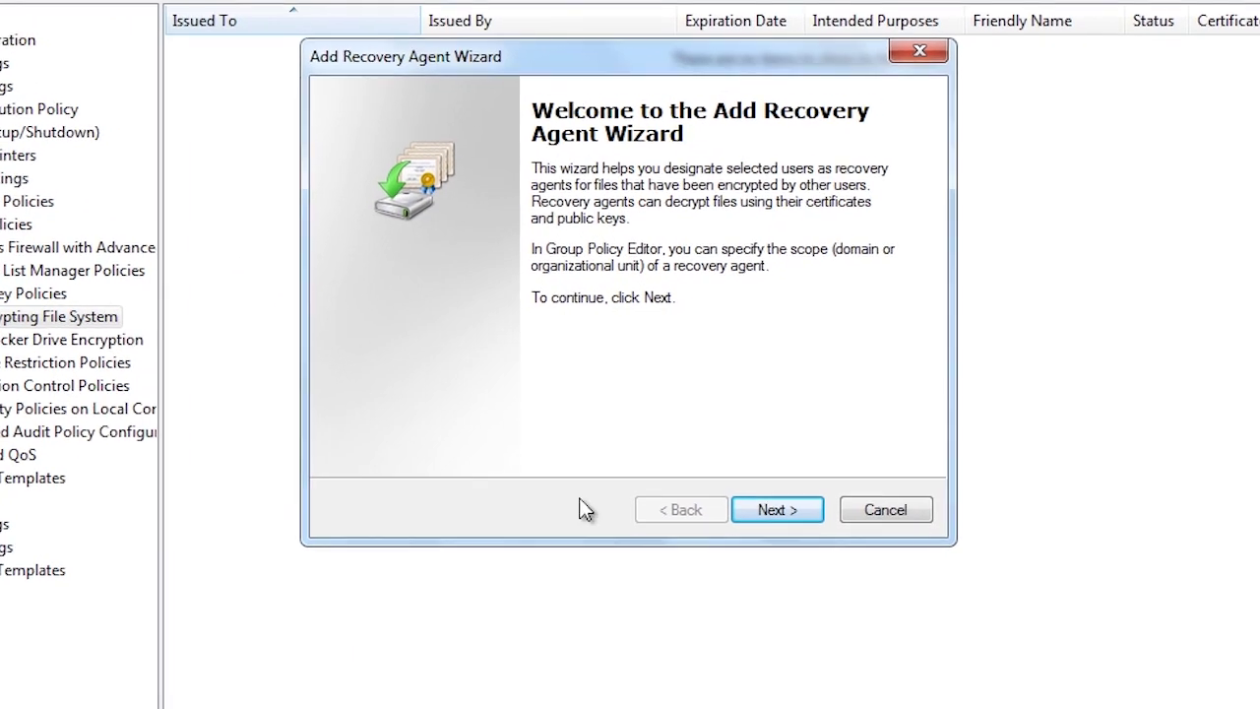
{"action": "left_click", "coordinate": [789, 526]}
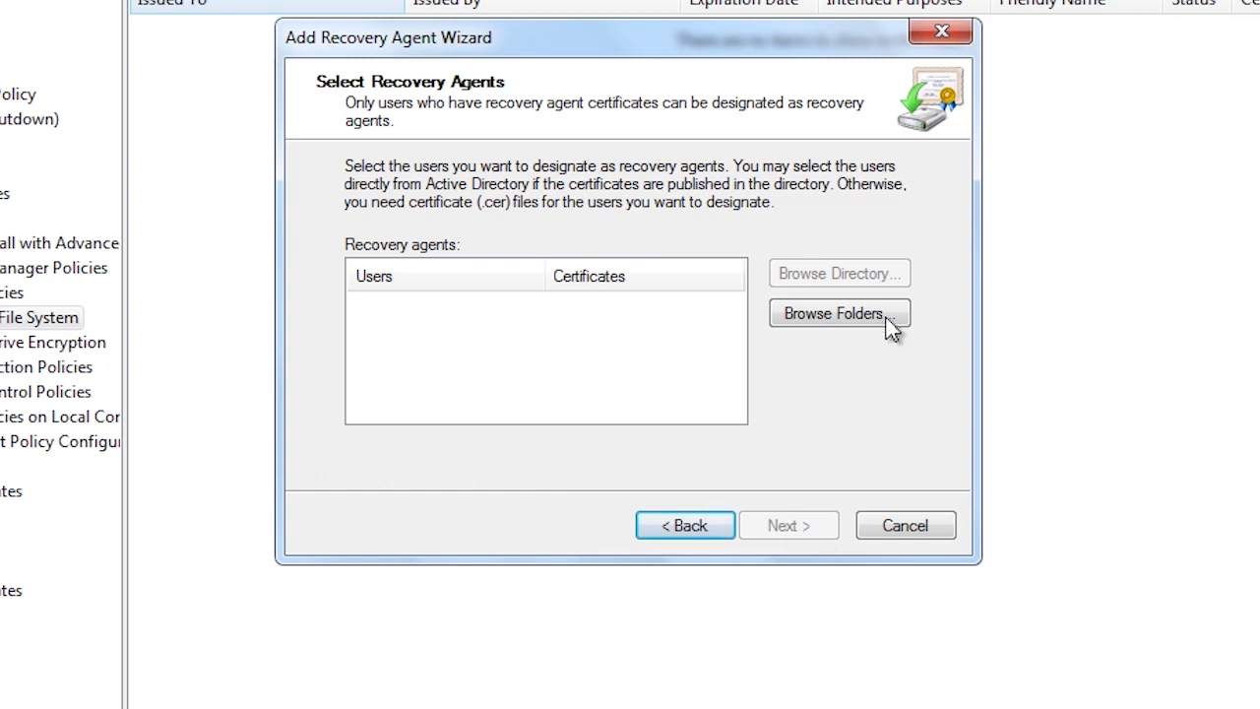
{"action": "left_click", "coordinate": [891, 320]}
{"action": "left_click", "coordinate": [414, 249]}
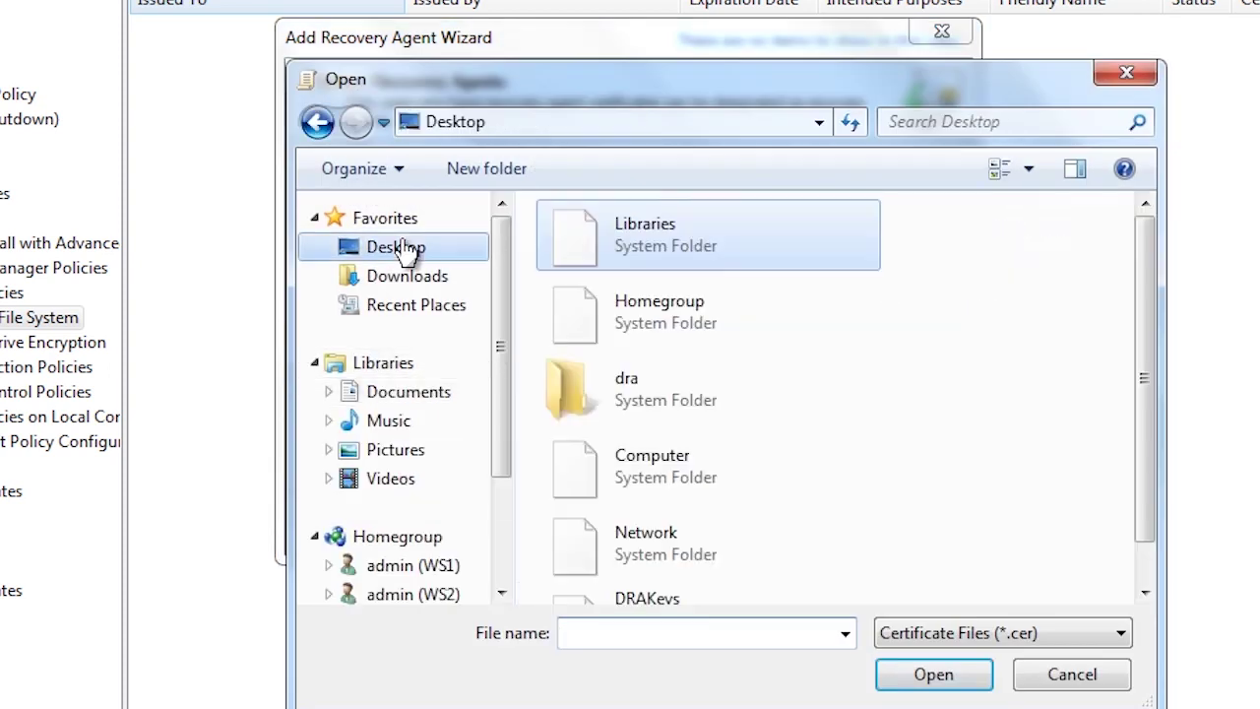
{"action": "left_click", "coordinate": [679, 596]}
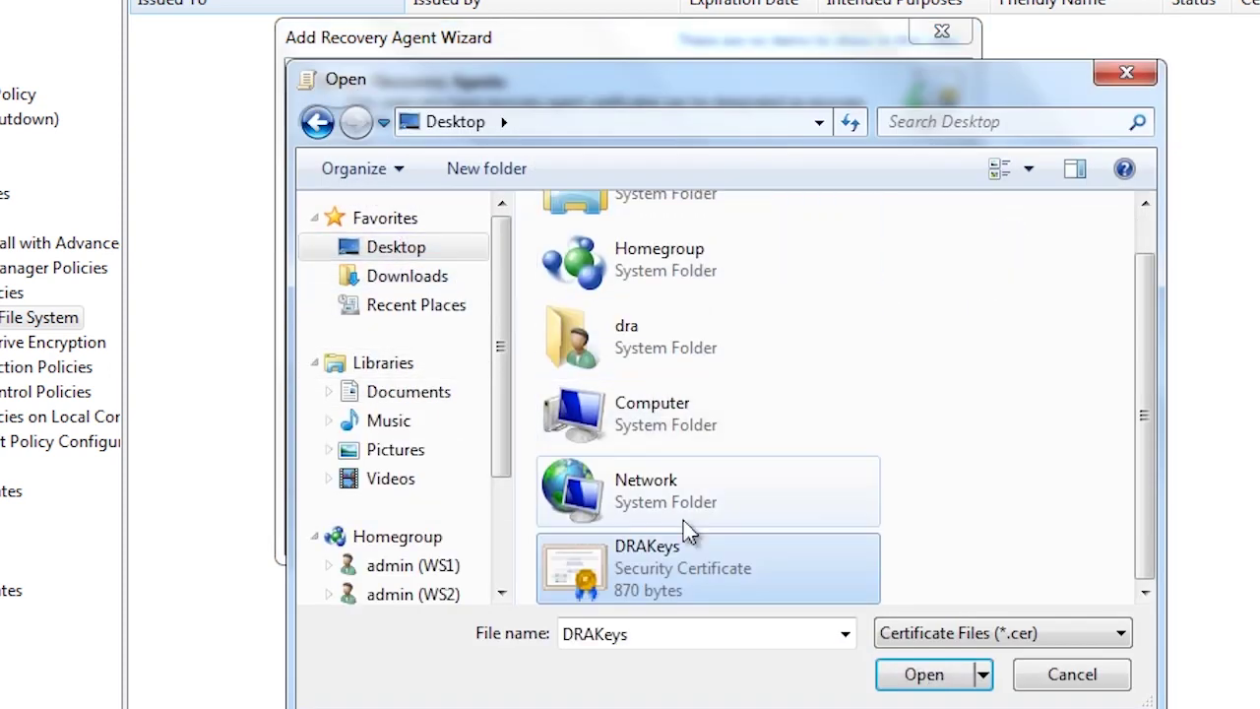
{"action": "left_click", "coordinate": [923, 674]}
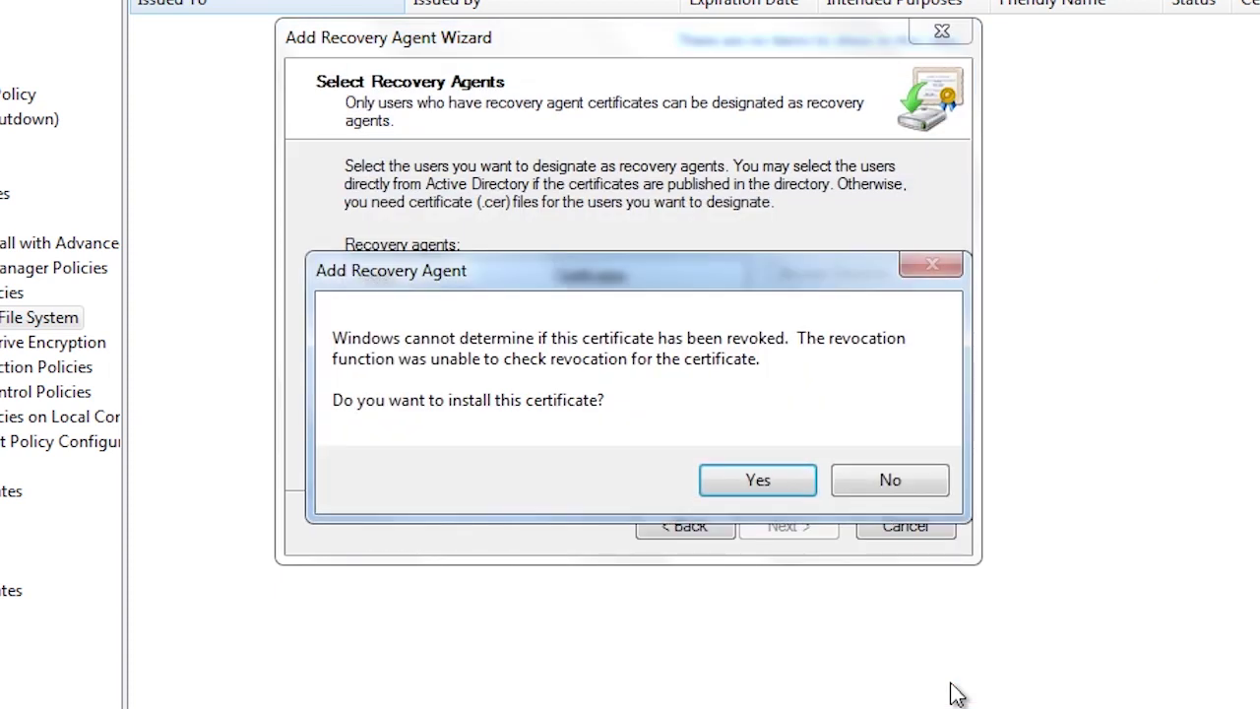
{"action": "left_click", "coordinate": [777, 491]}
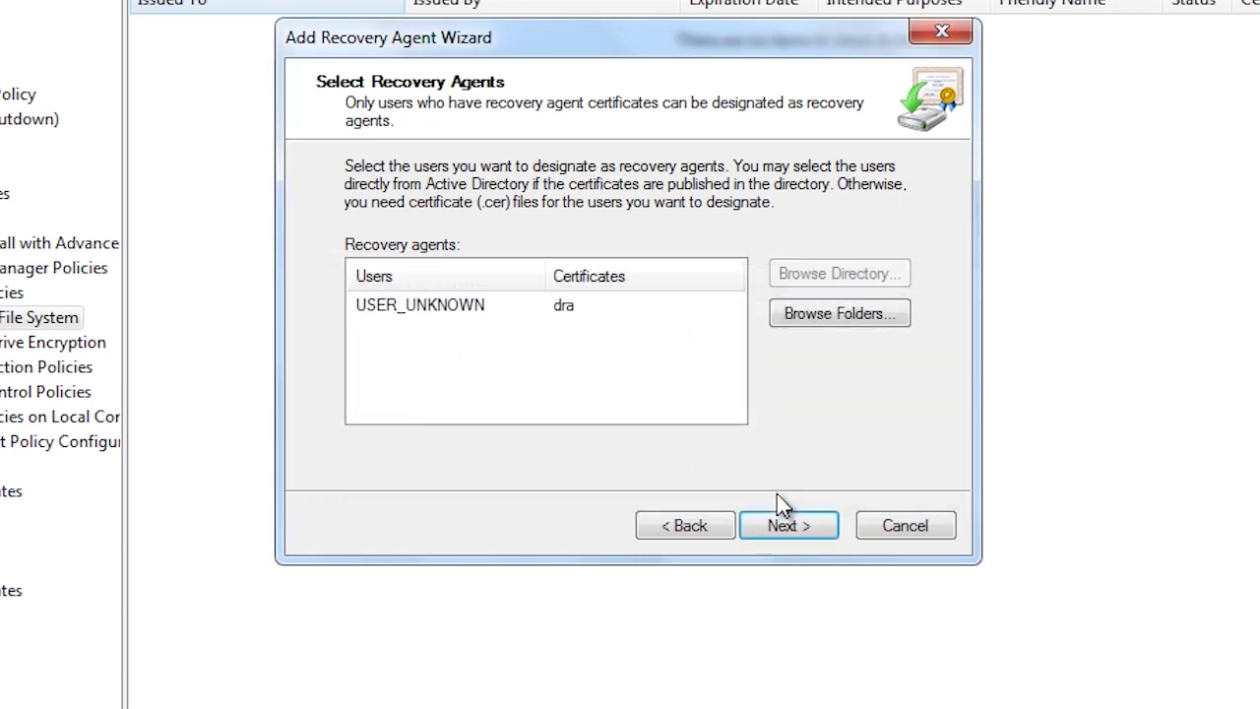
{"action": "left_click", "coordinate": [820, 532]}
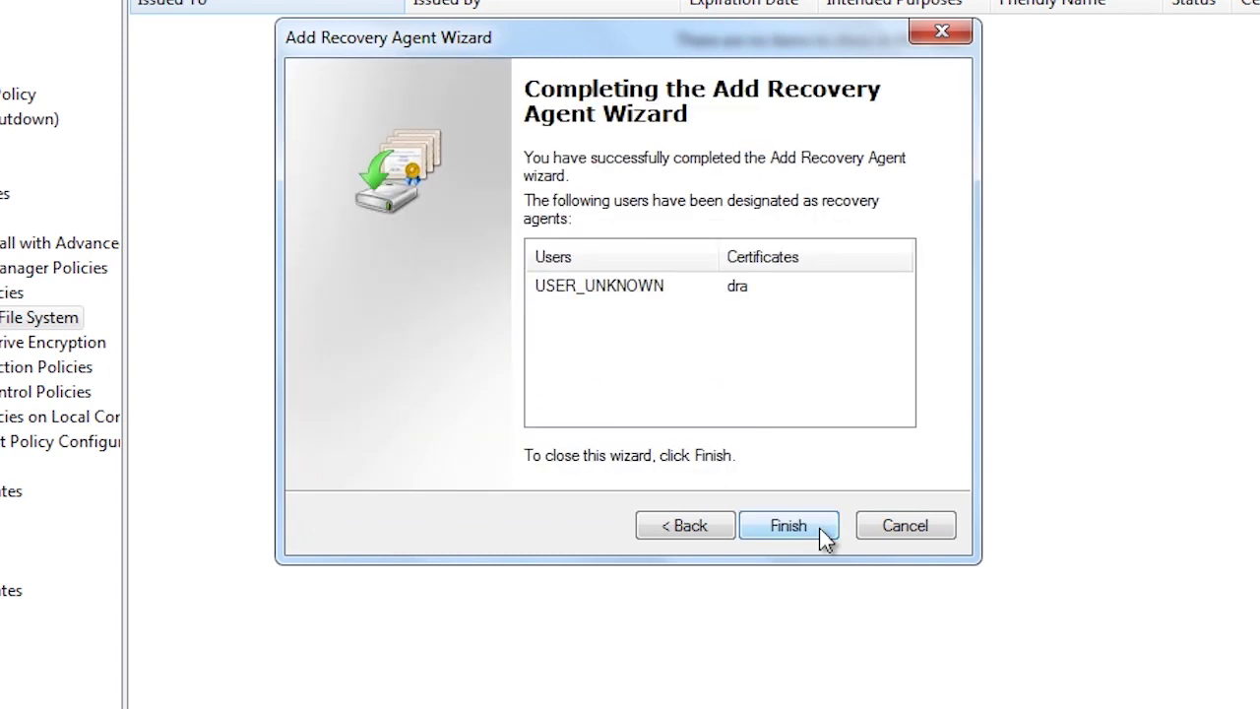
{"action": "left_click", "coordinate": [819, 528]}
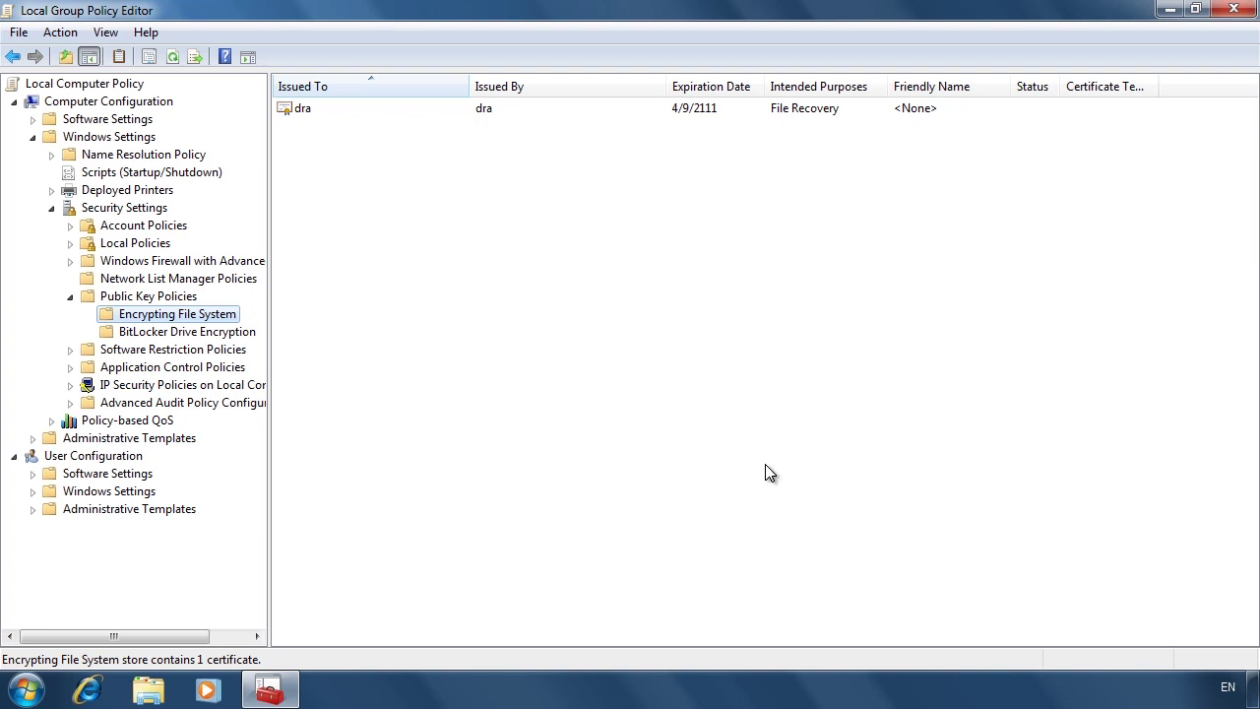
{"action": "right_click", "coordinate": [168, 321]}
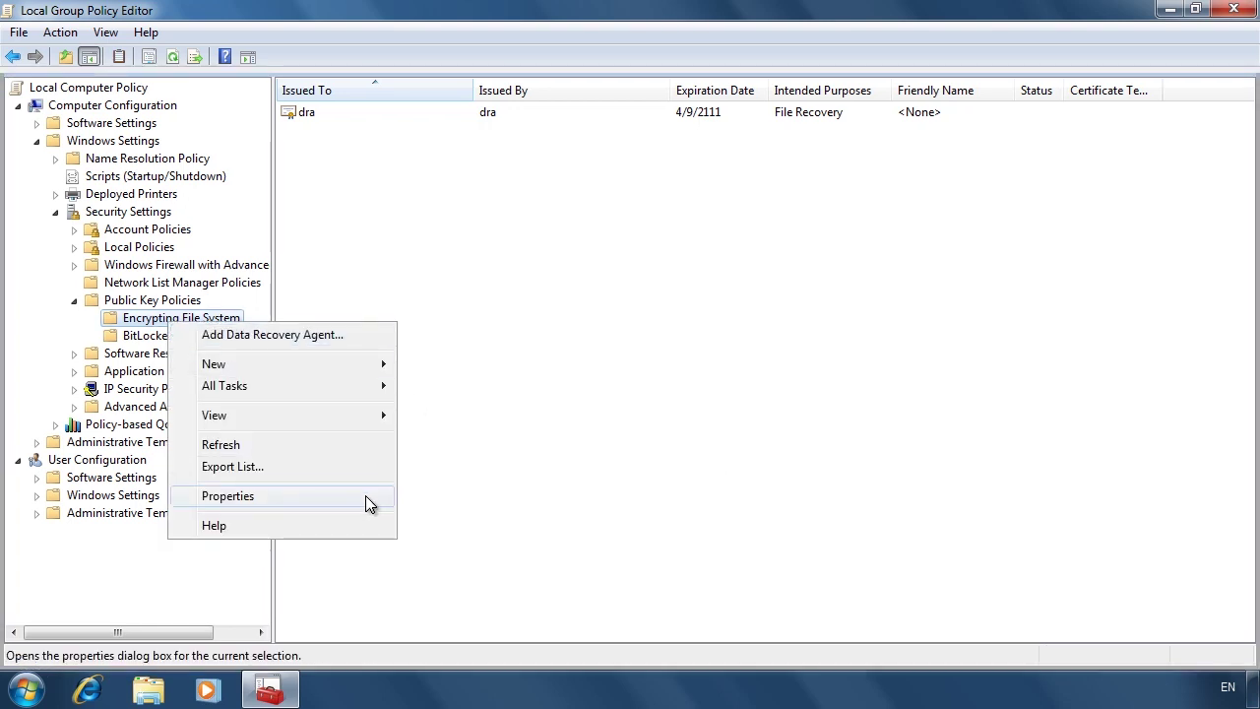
{"action": "left_click", "coordinate": [366, 496]}
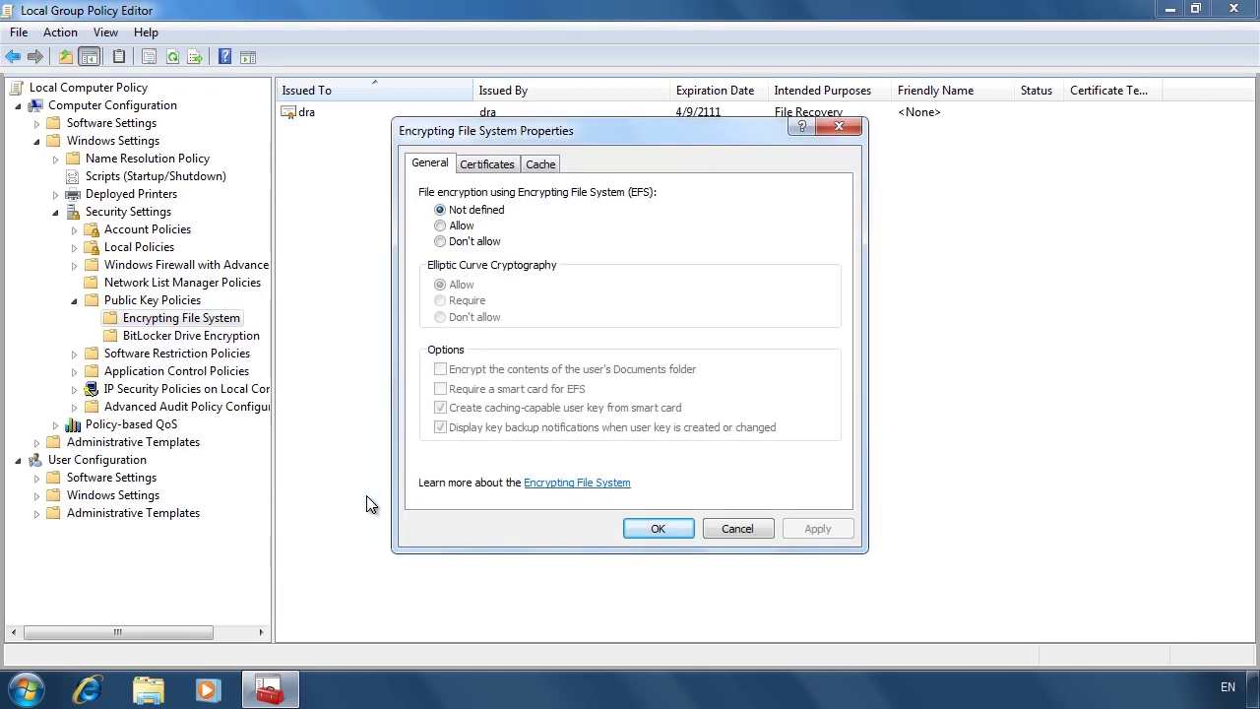
{"action": "left_click", "coordinate": [441, 241]}
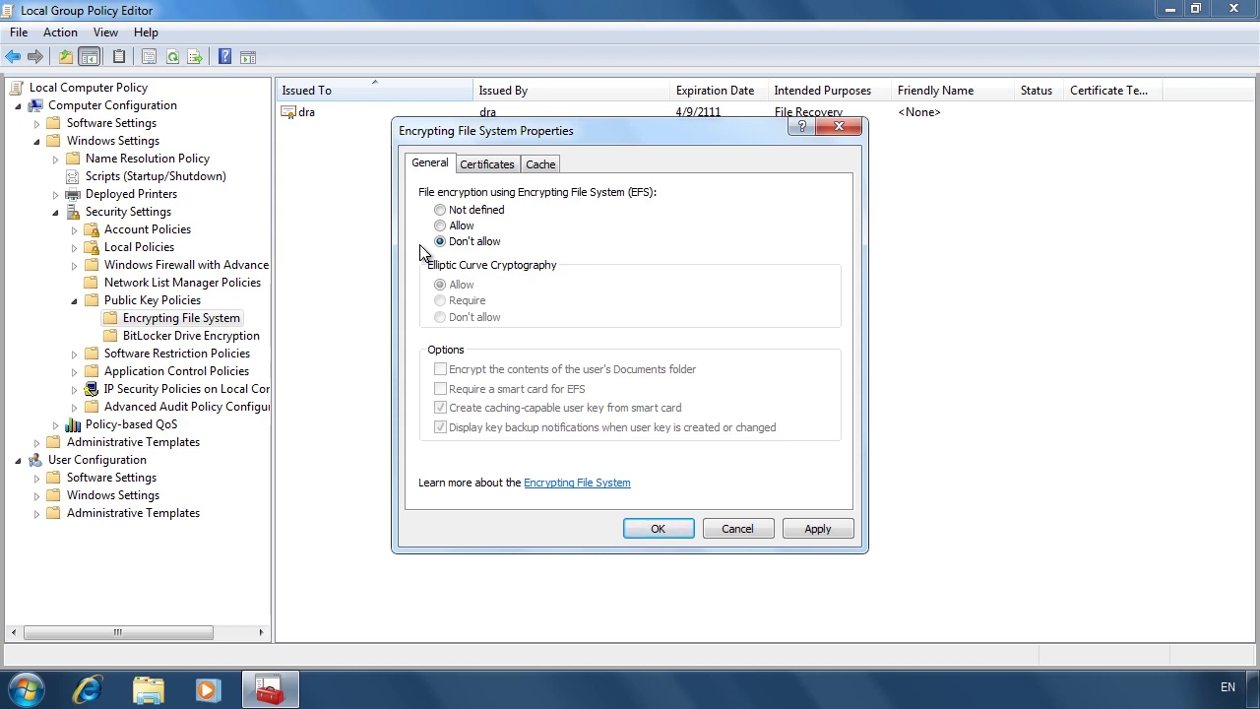
{"action": "left_click", "coordinate": [750, 532]}
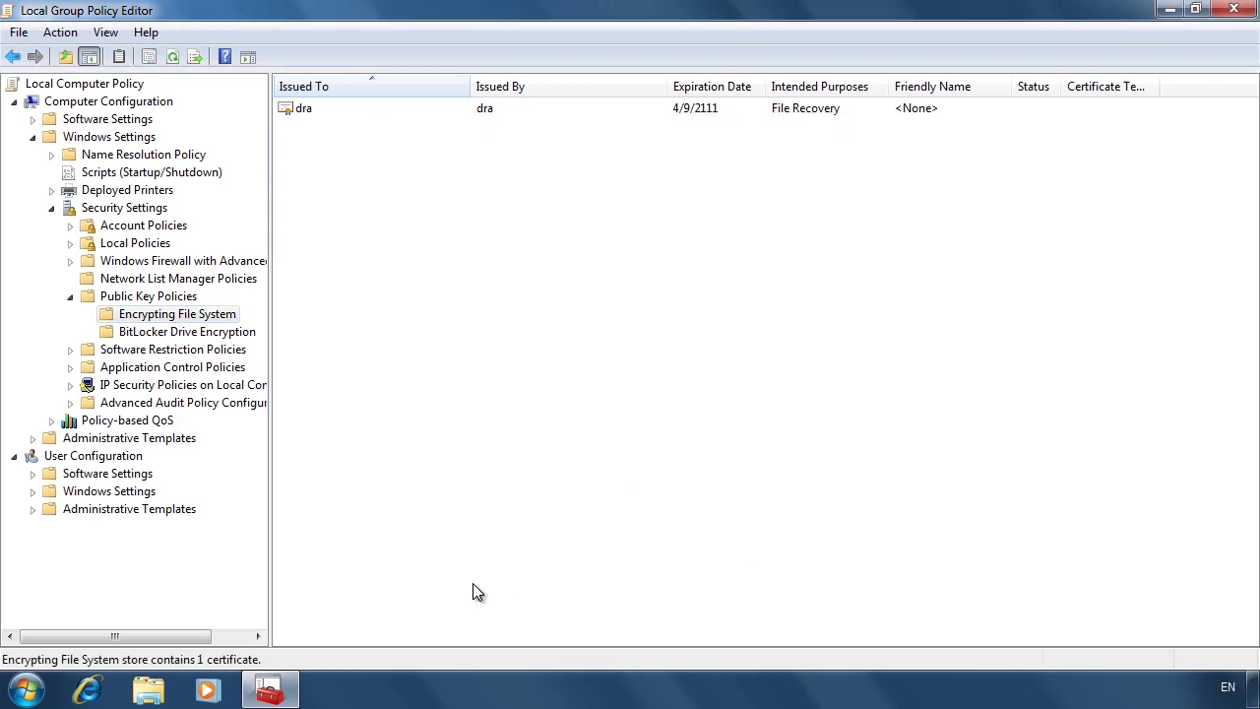
{"action": "left_click", "coordinate": [149, 690]}
- Browse to C:\Users\<user>\My Documents\Personal
{"action": "left_click", "coordinate": [63, 424]}
{"action": "double_click", "coordinate": [268, 138]}
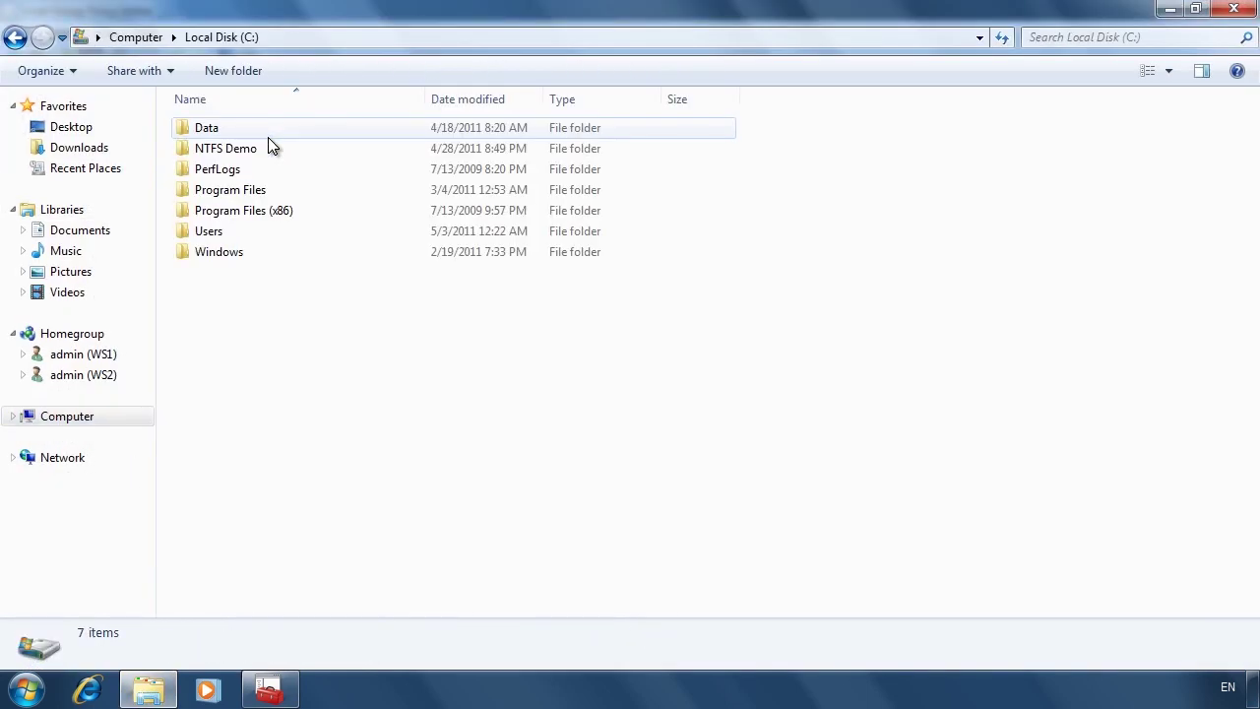
{"action": "double_click", "coordinate": [204, 233]}
{"action": "double_click", "coordinate": [208, 188]}
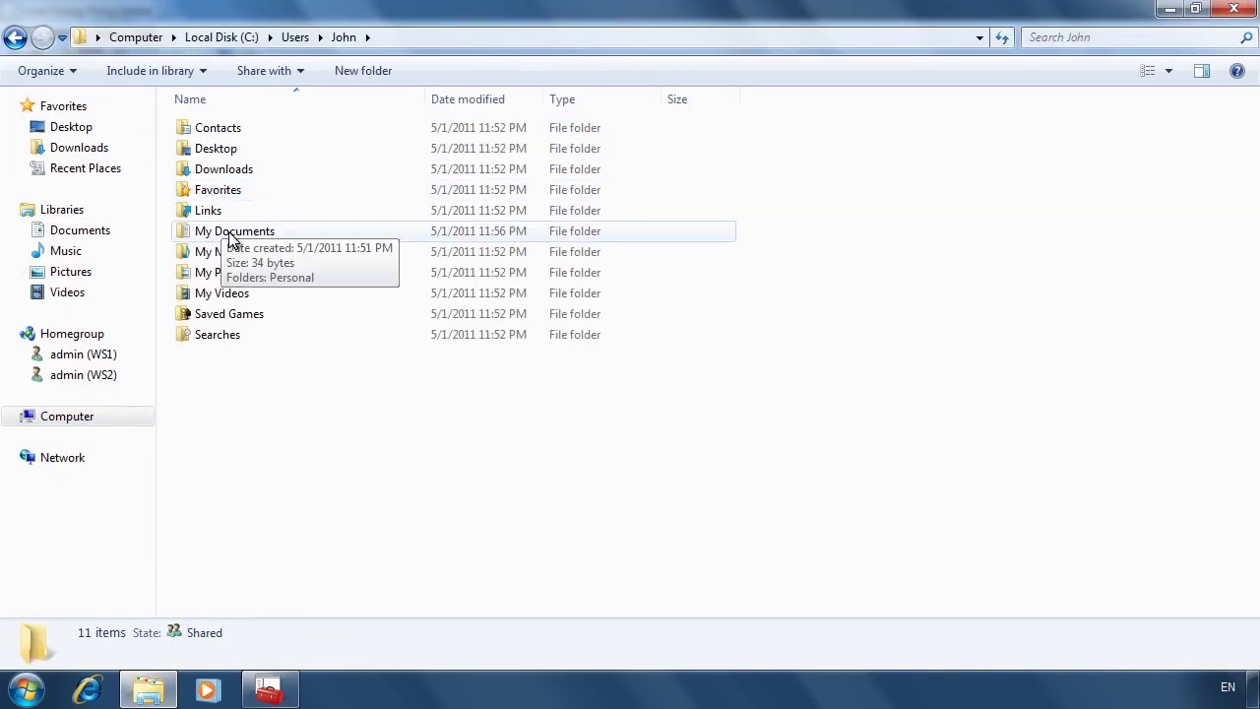
{"action": "double_click", "coordinate": [226, 233]}
{"action": "double_click", "coordinate": [211, 131]}
- Check that CV's encryption details list dra as recovery certificate, then close all dialogs
{"action": "right_click", "coordinate": [211, 170]}
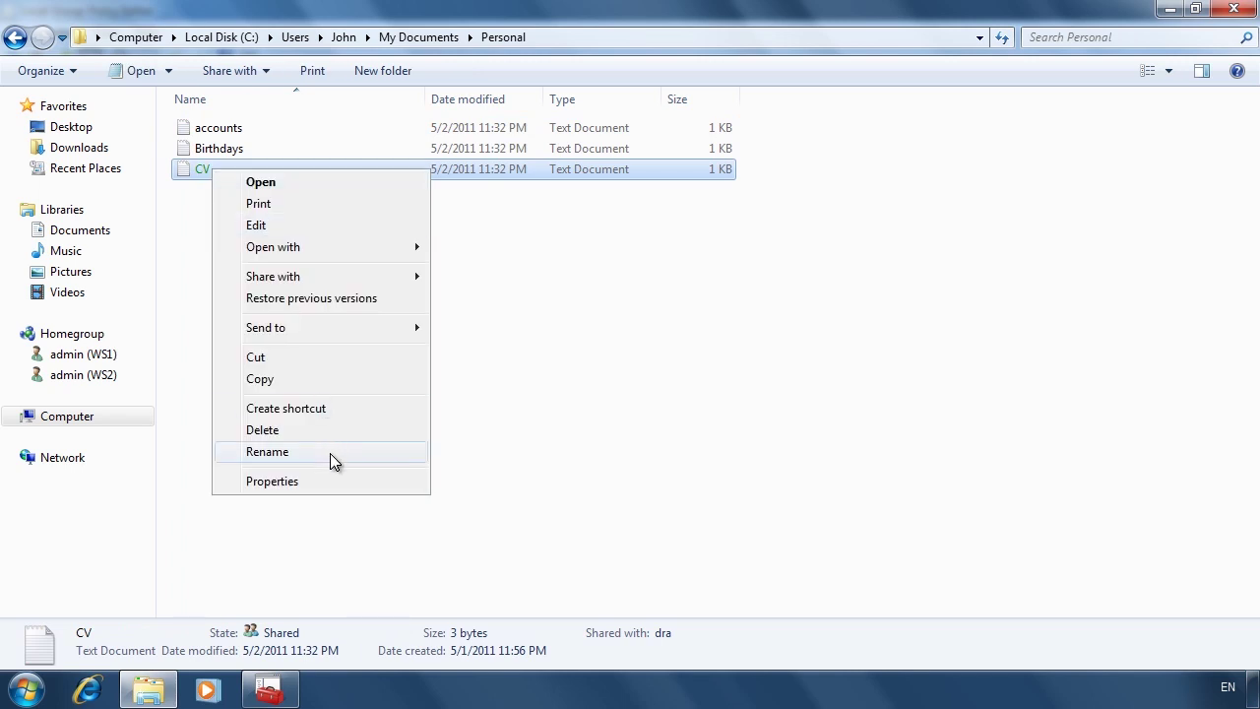
{"action": "left_click", "coordinate": [337, 480]}
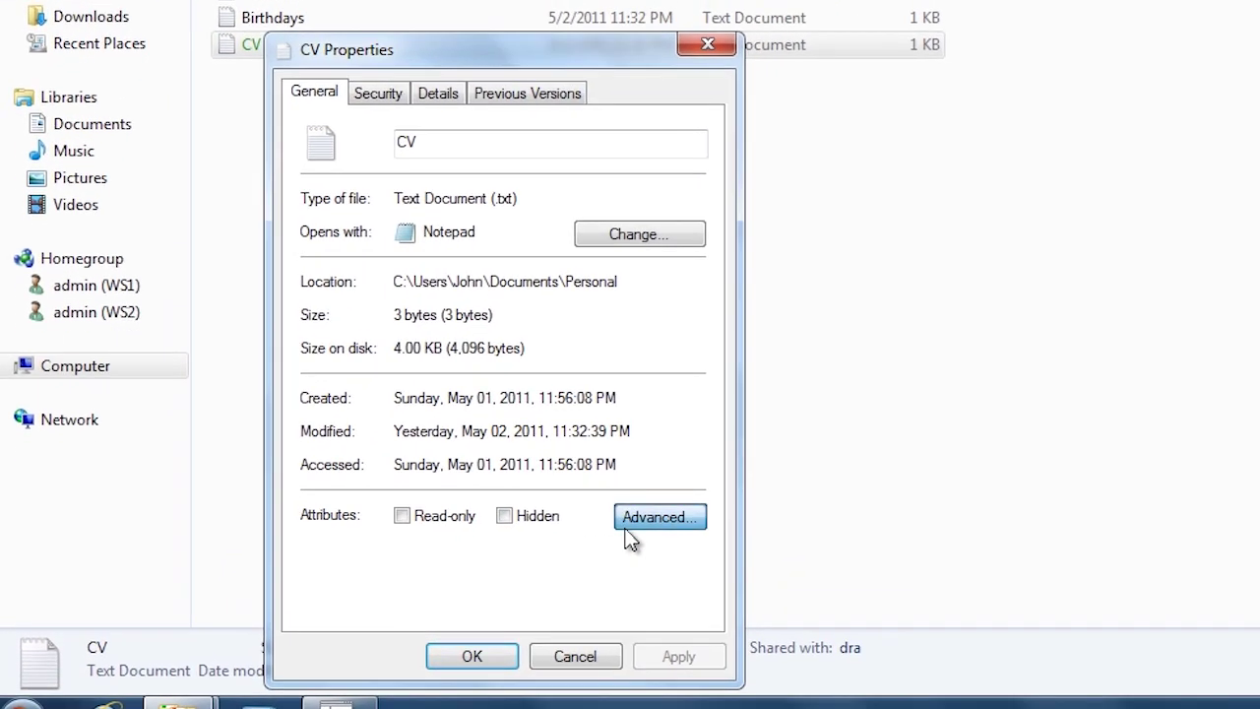
{"action": "left_click", "coordinate": [626, 530]}
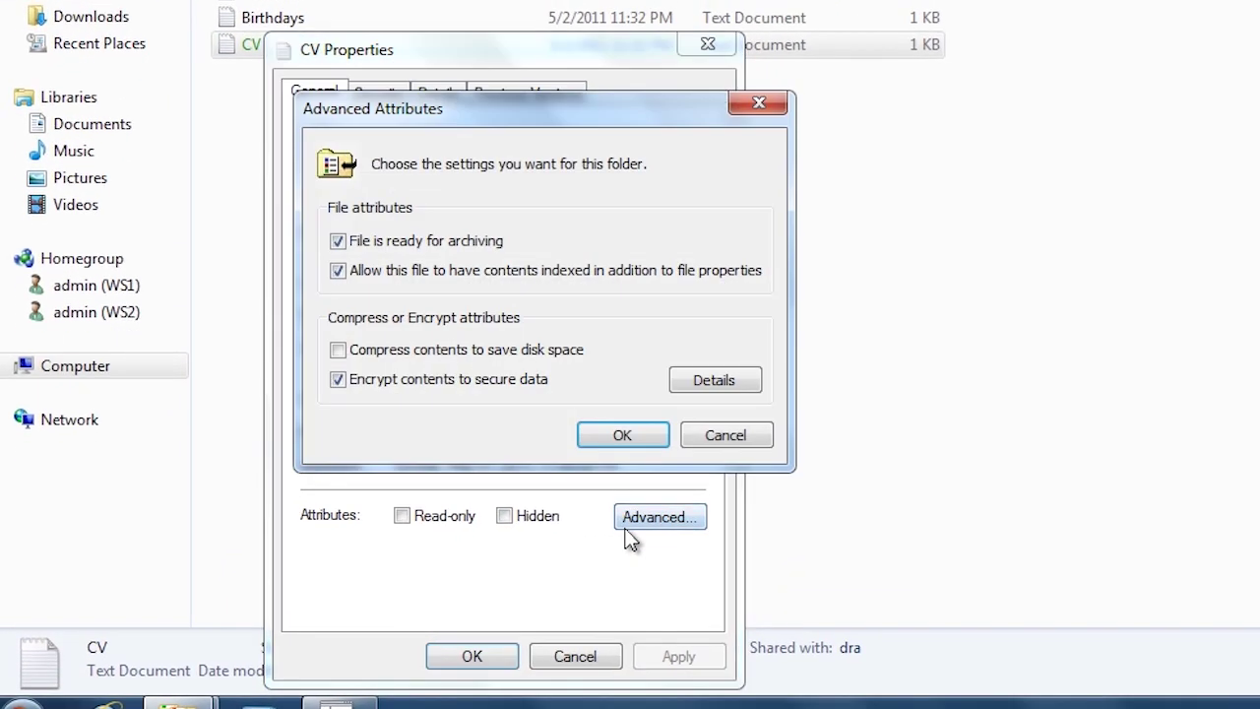
{"action": "left_click", "coordinate": [682, 390]}
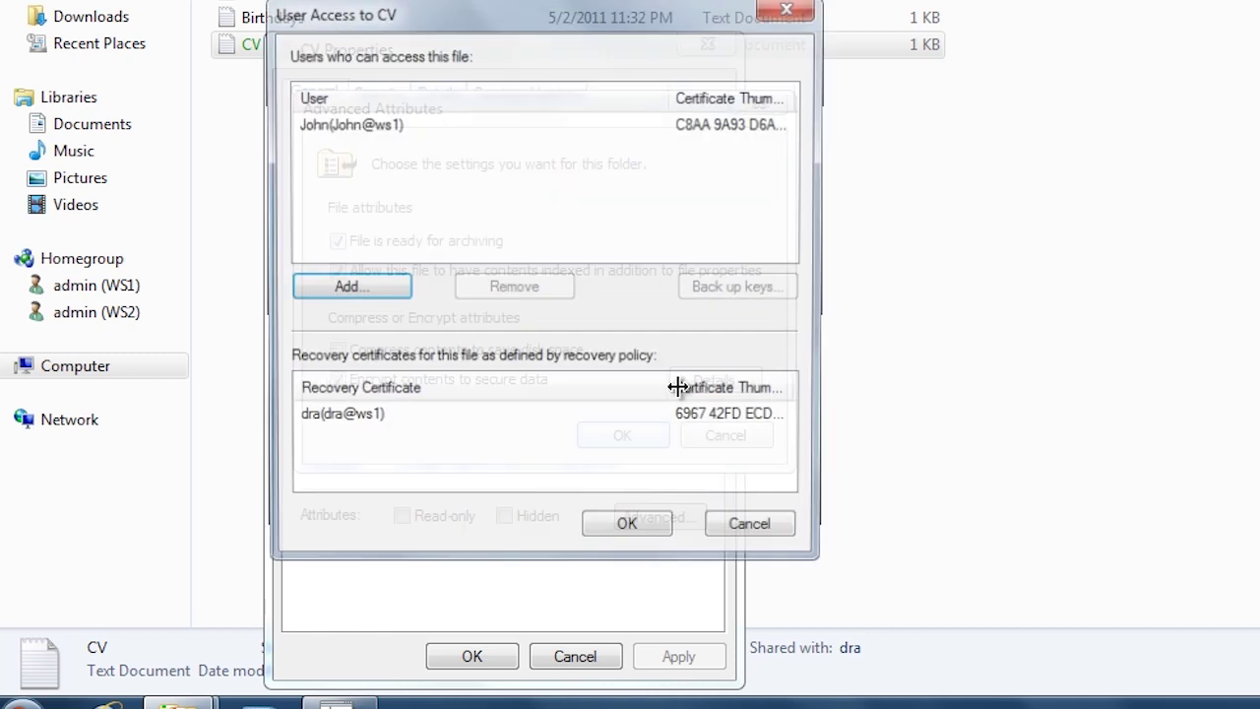
{"action": "left_click", "coordinate": [308, 423]}
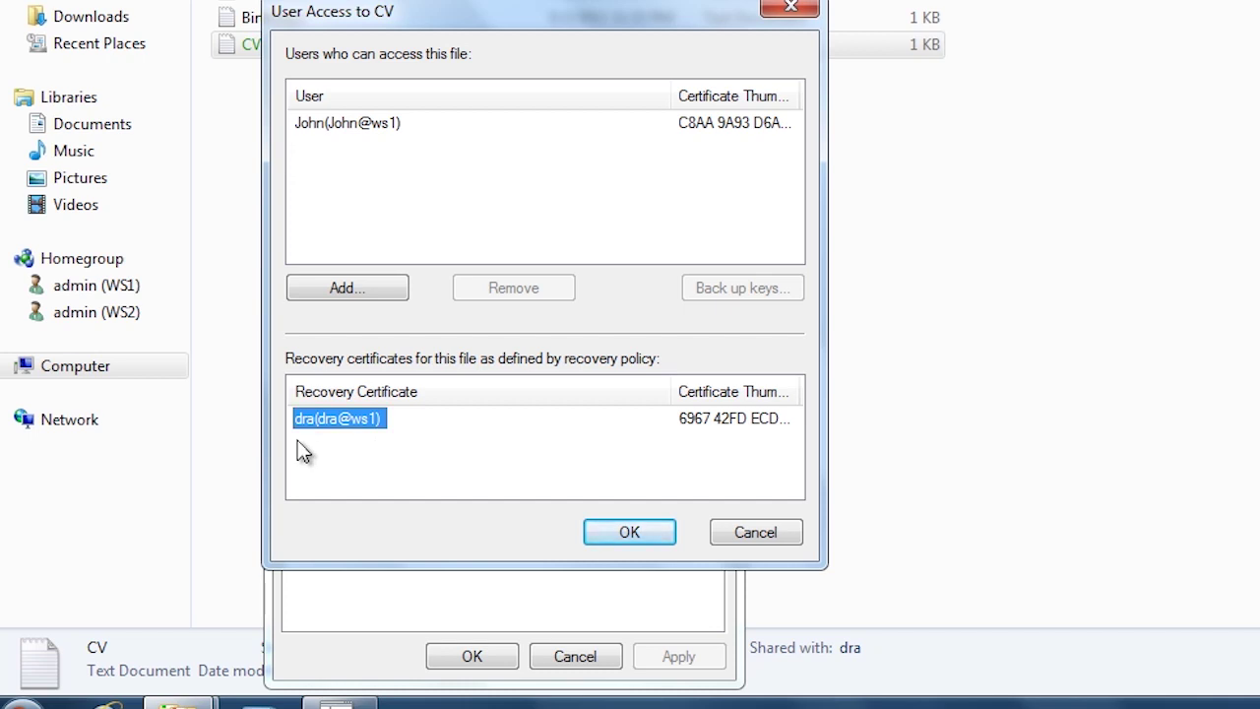
{"action": "left_click", "coordinate": [788, 534]}
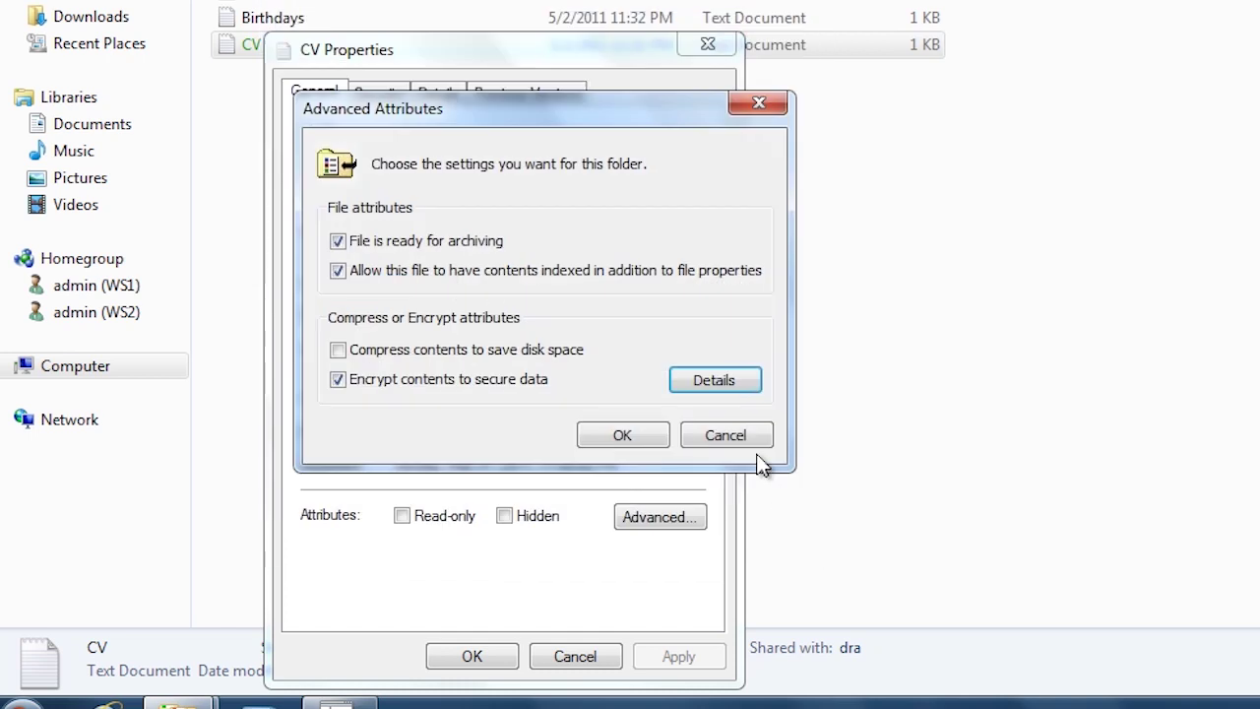
{"action": "left_click", "coordinate": [727, 435]}
{"action": "left_click", "coordinate": [574, 657]}
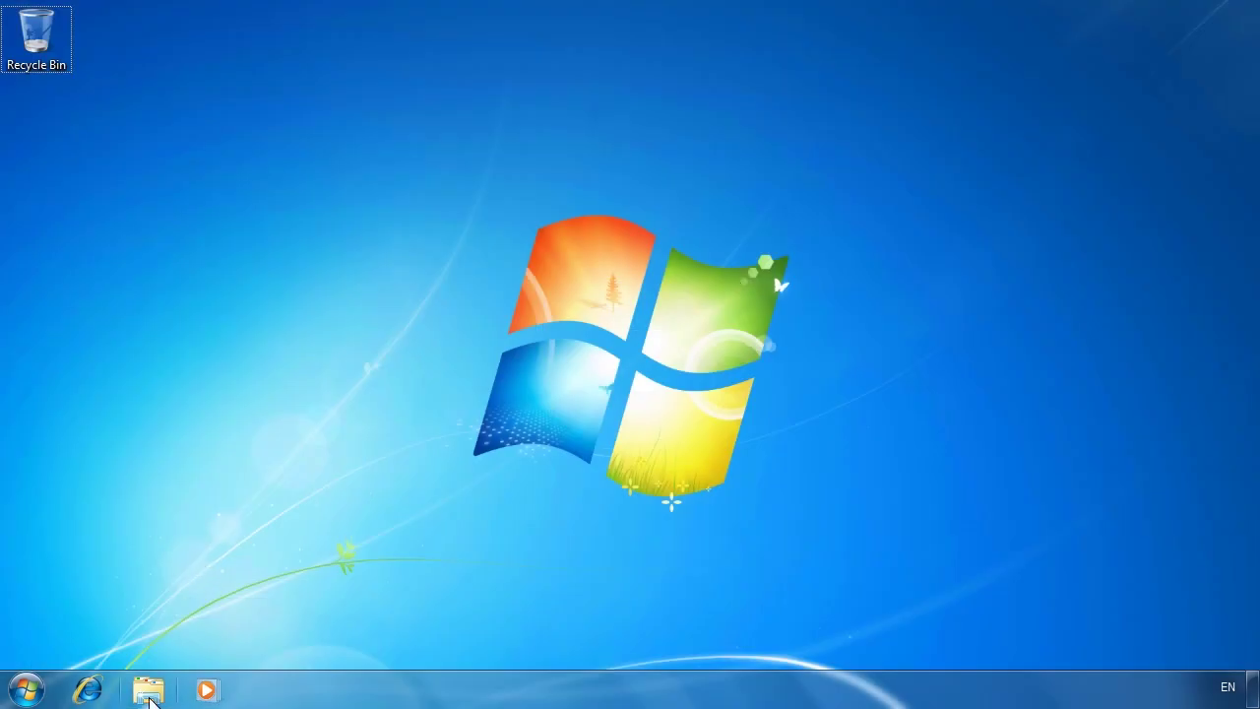
- Create a new Rich Text Document named 'Created after DRA' in Documents > Personal
{"action": "left_click", "coordinate": [150, 693]}
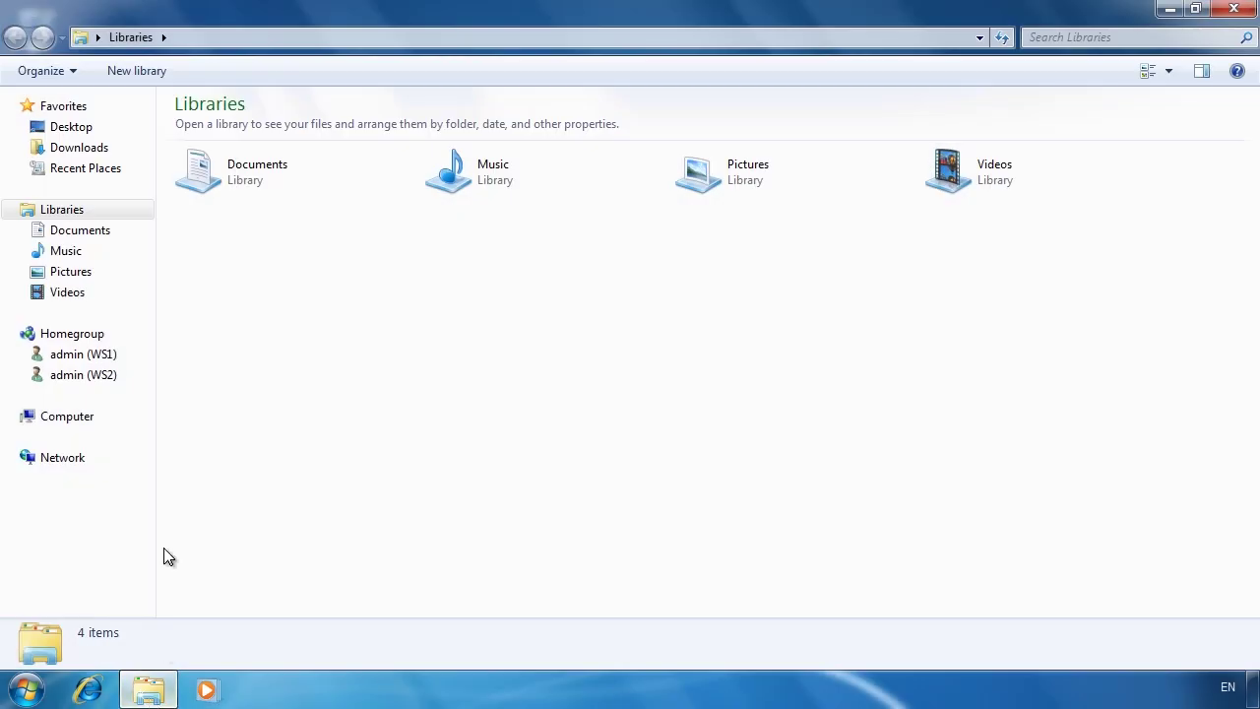
{"action": "left_click", "coordinate": [75, 236]}
{"action": "double_click", "coordinate": [201, 183]}
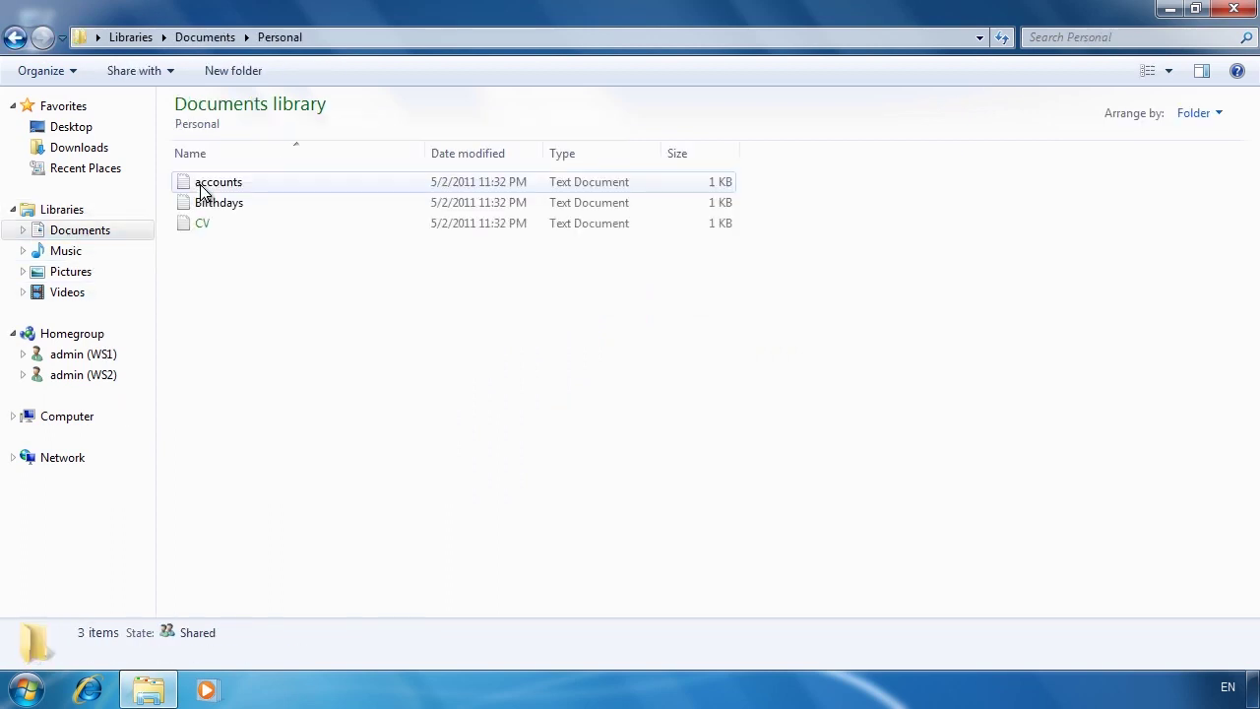
{"action": "right_click", "coordinate": [216, 308]}
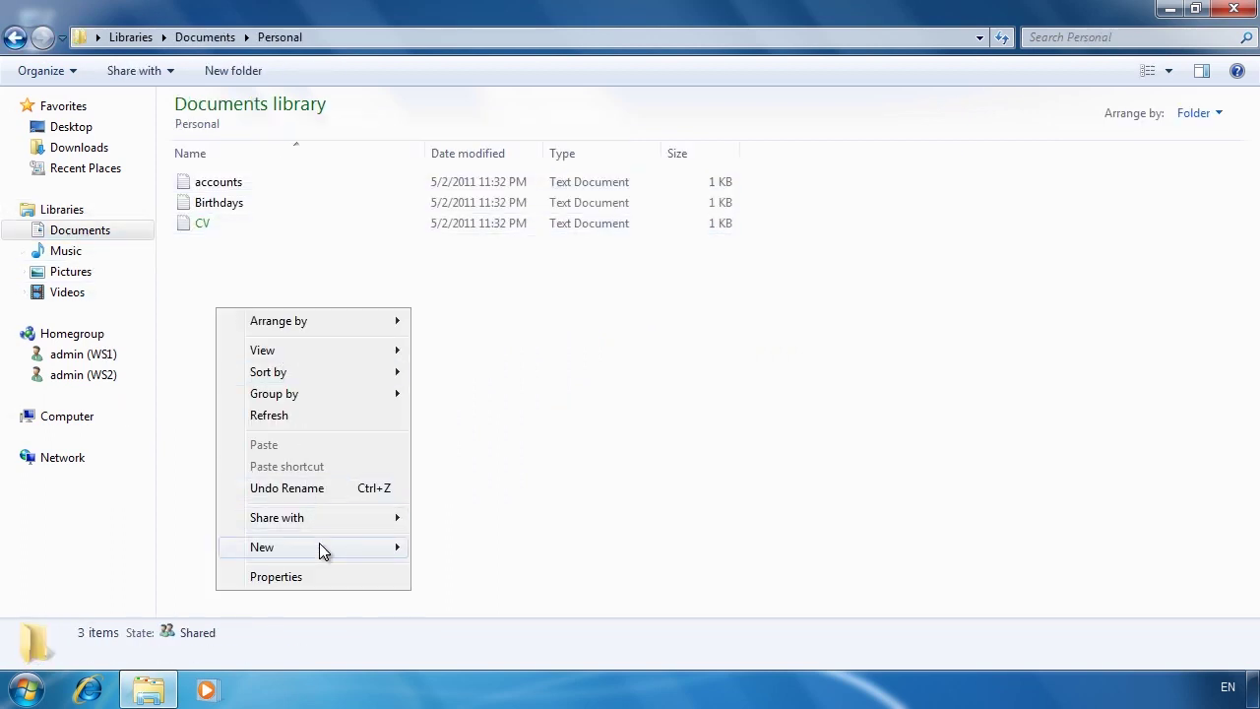
{"action": "mouse_move", "coordinate": [319, 542]}
{"action": "left_click", "coordinate": [532, 484]}
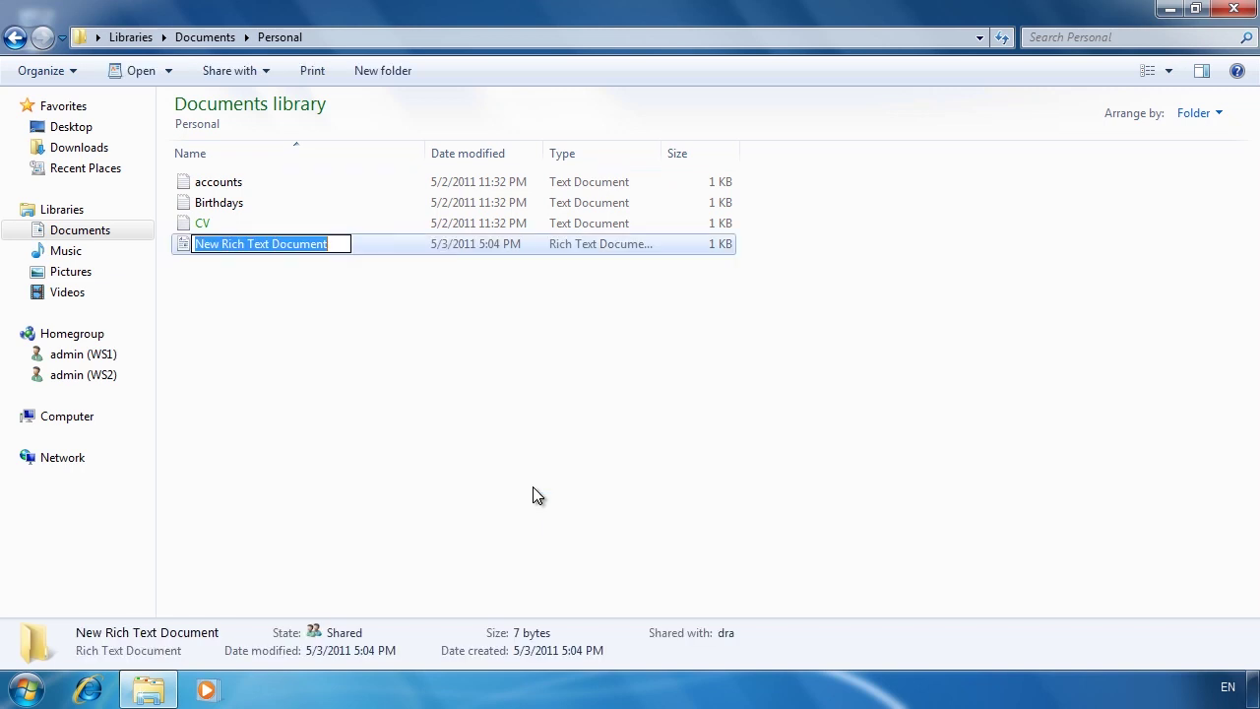
{"action": "type", "text": "Created after DRA"}
{"action": "key", "text": "Return"}
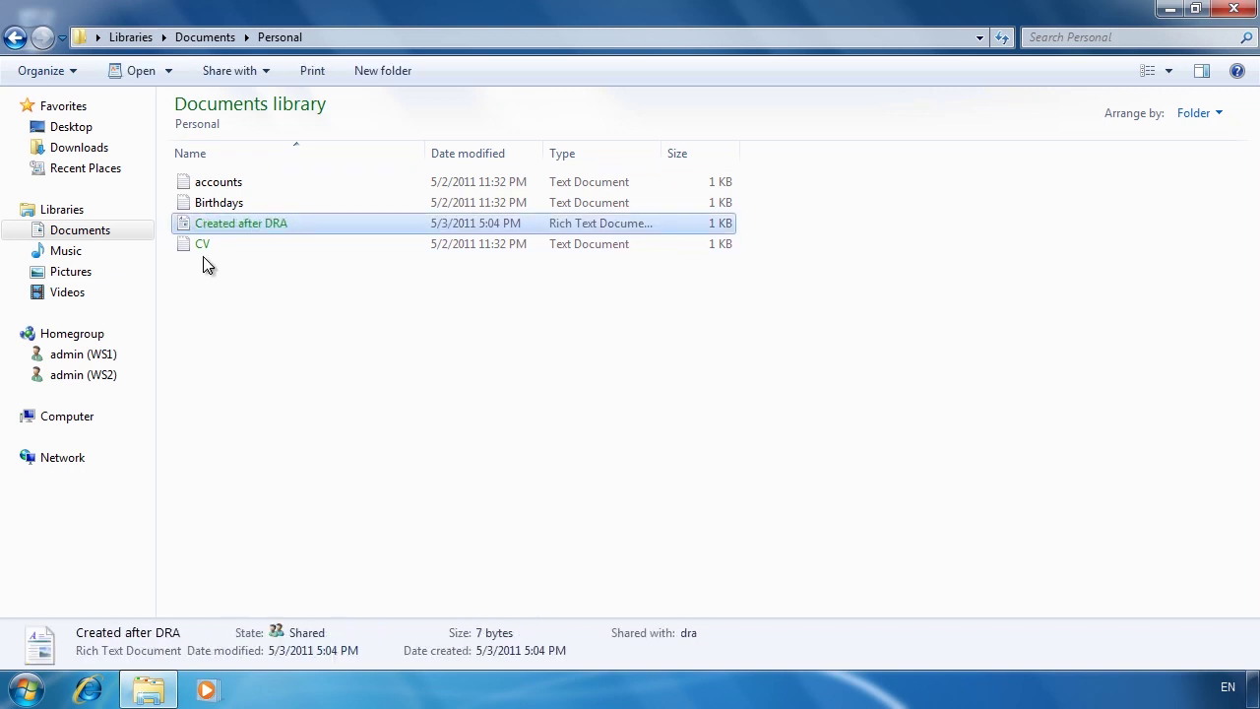
- Check the file's encryption details: dra under Recovery Certificates and the owner among users
{"action": "right_click", "coordinate": [197, 226]}
{"action": "left_click", "coordinate": [346, 548]}
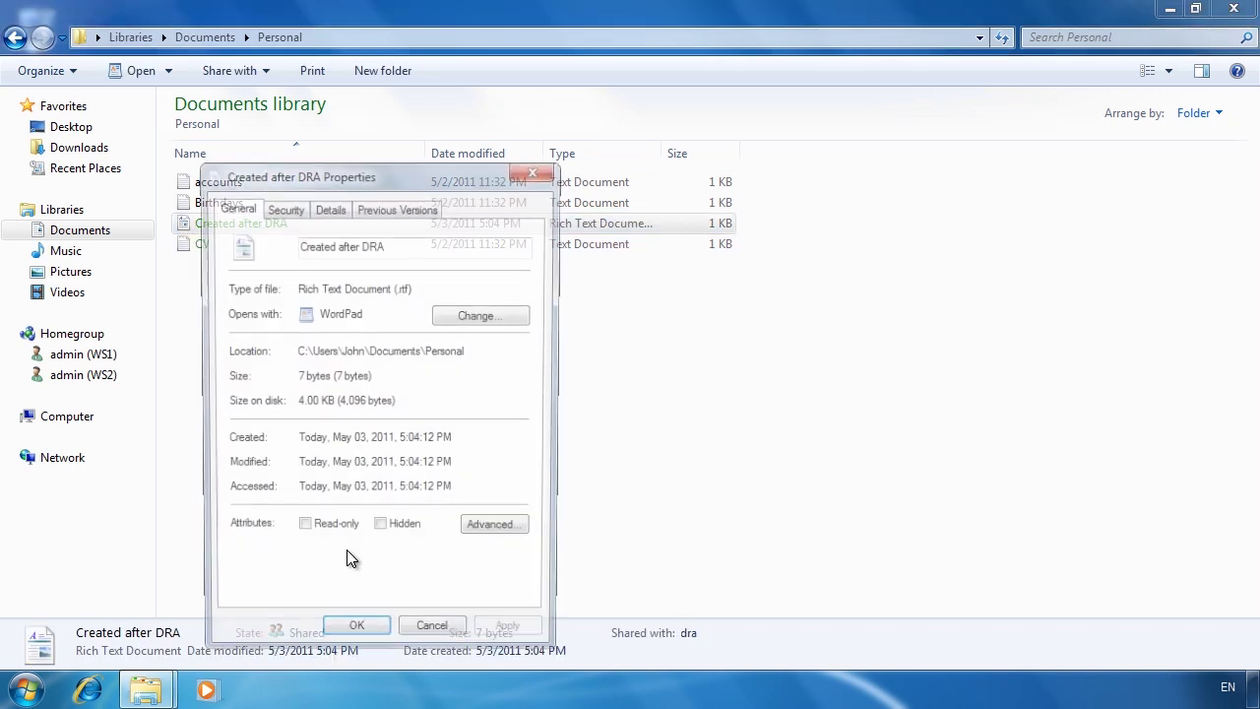
{"action": "left_click", "coordinate": [645, 532]}
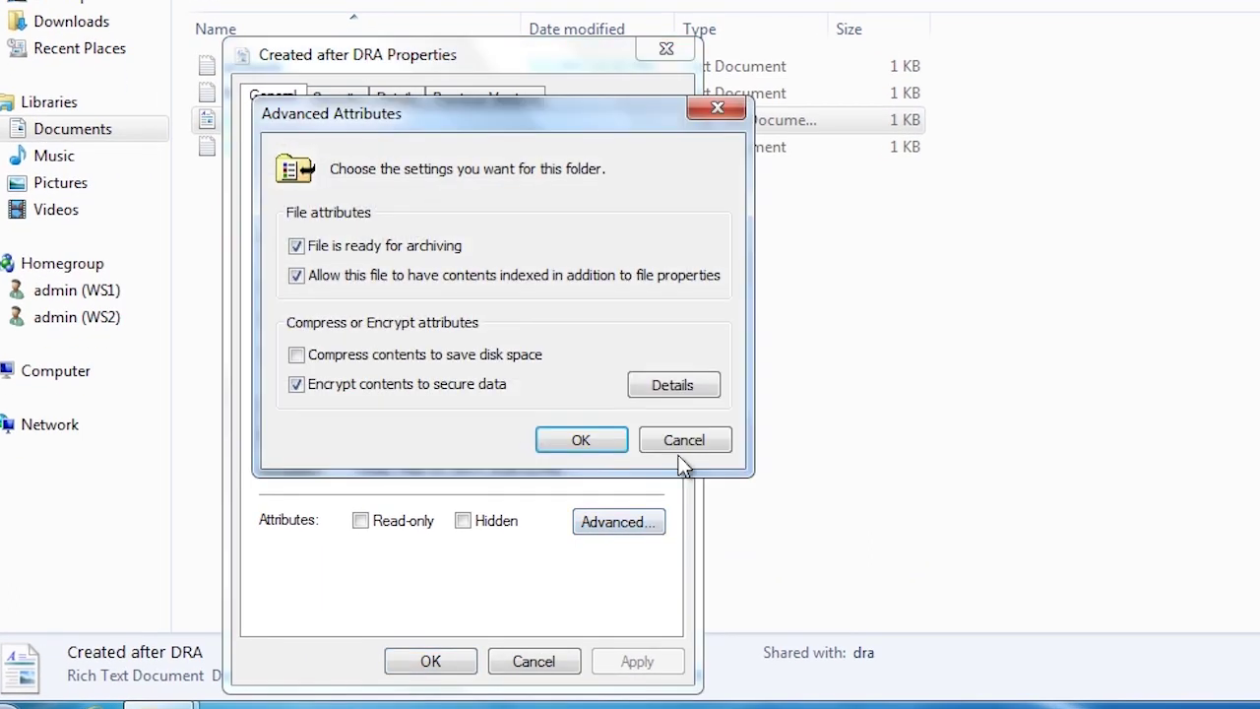
{"action": "left_click", "coordinate": [695, 397]}
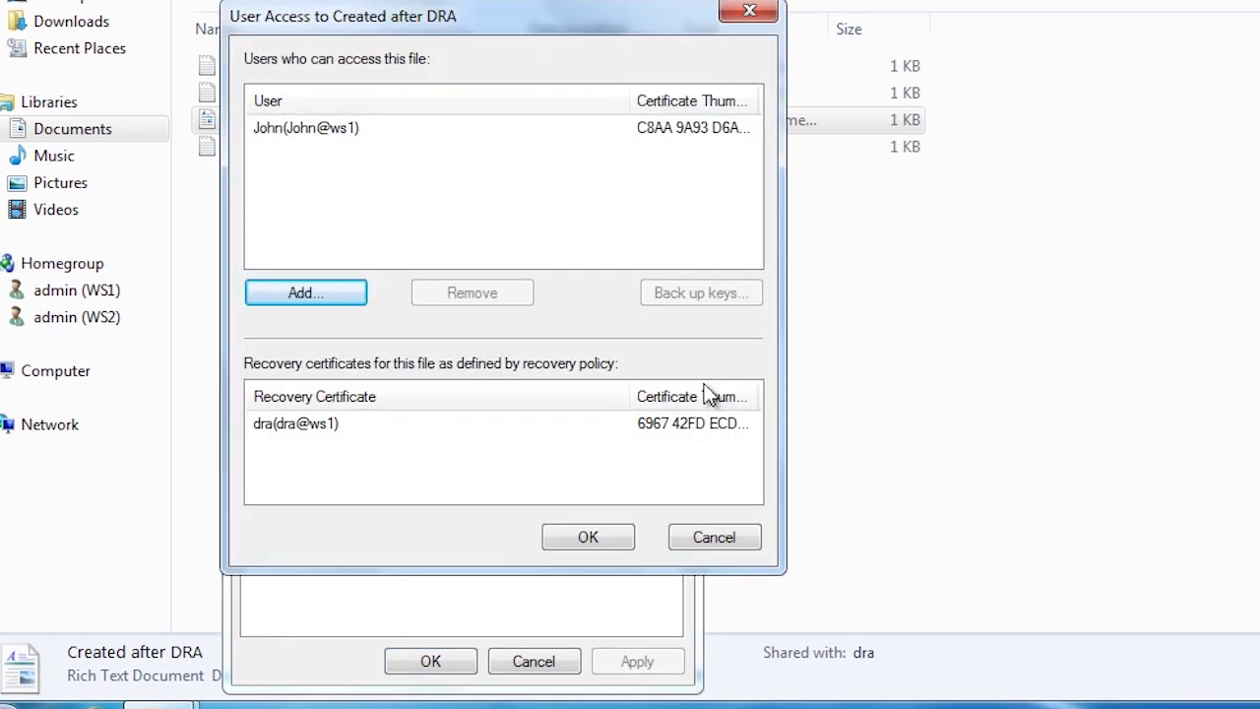
{"action": "left_click", "coordinate": [296, 427]}
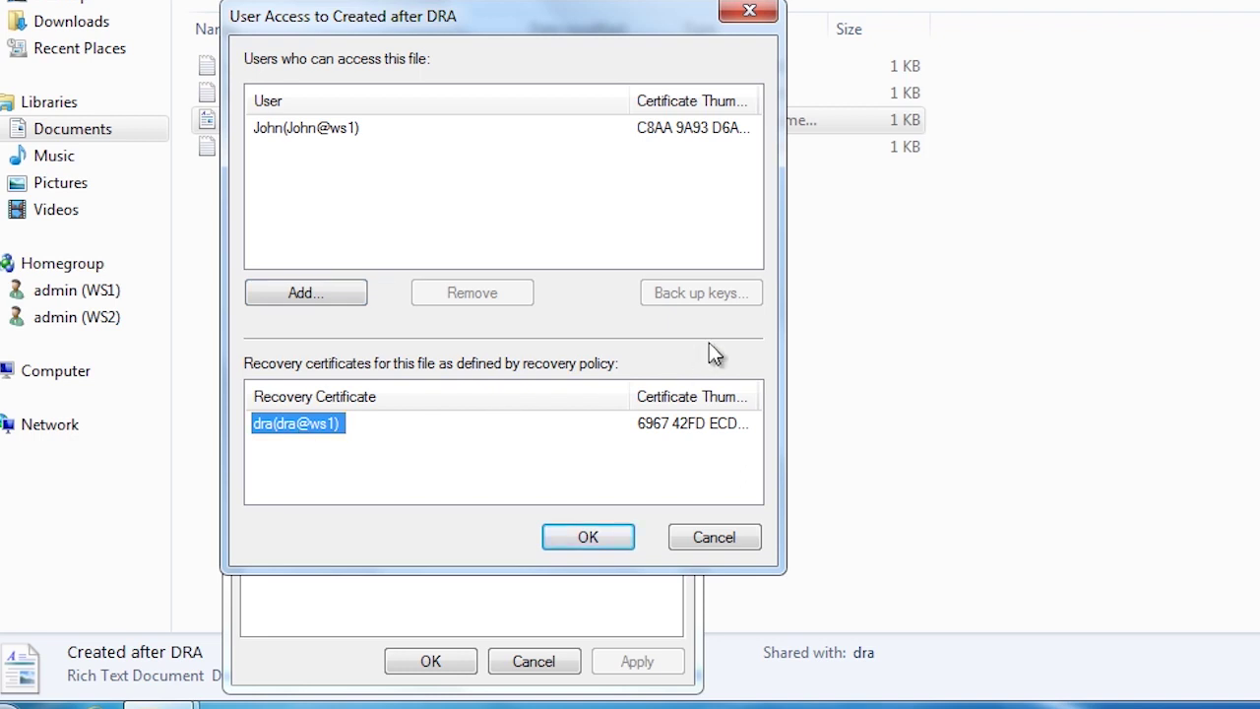
{"action": "left_click", "coordinate": [274, 131]}
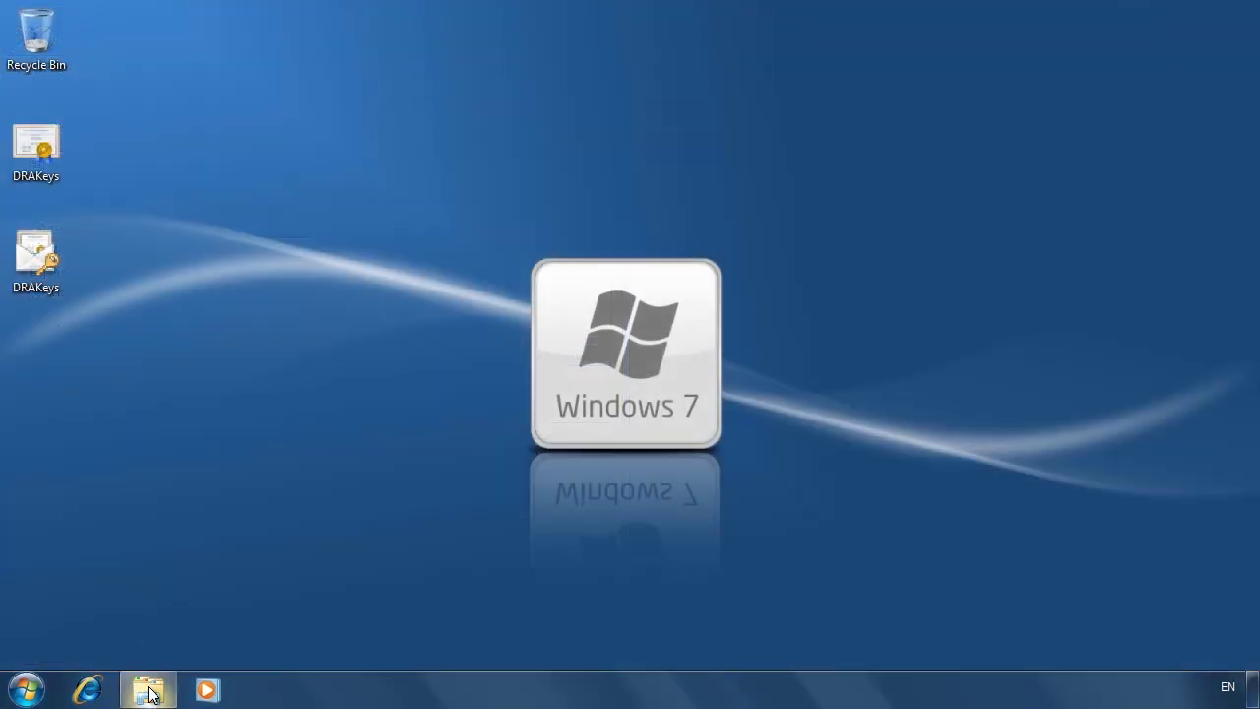
- Browse to the other user's C:\Users folder, My Documents > Personal
{"action": "left_click", "coordinate": [149, 695]}
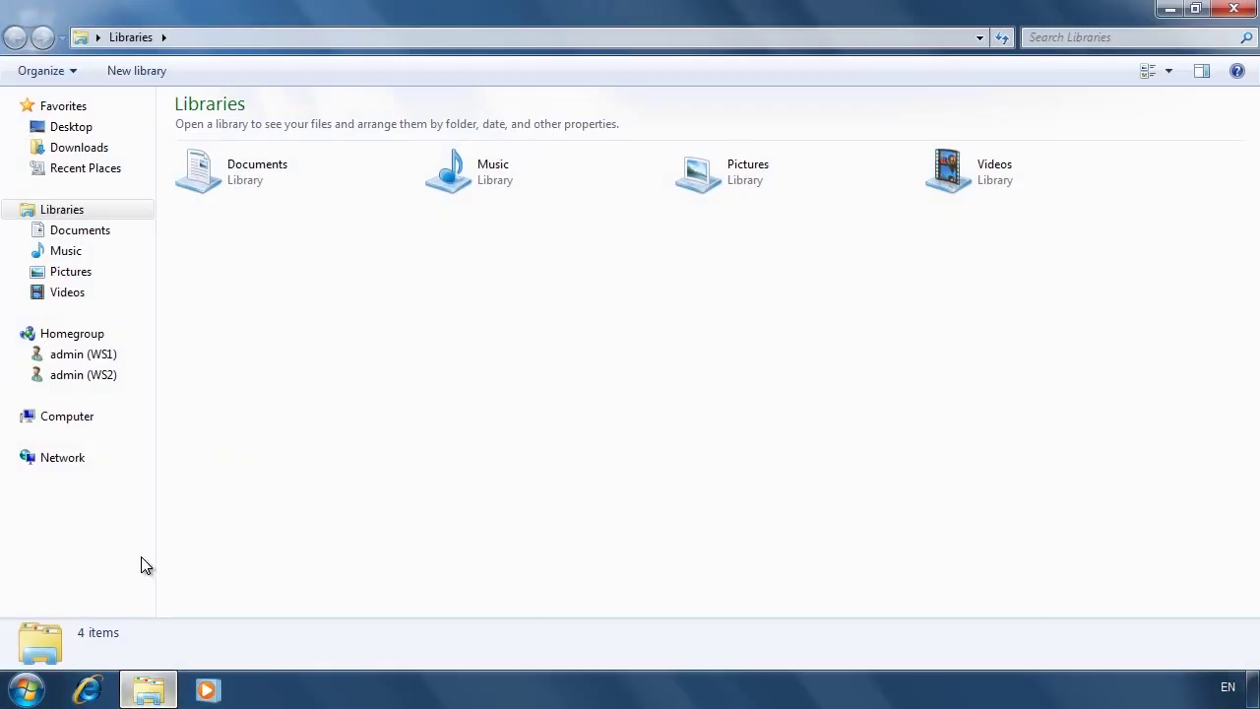
{"action": "left_click", "coordinate": [79, 421]}
{"action": "double_click", "coordinate": [276, 139]}
{"action": "double_click", "coordinate": [209, 231]}
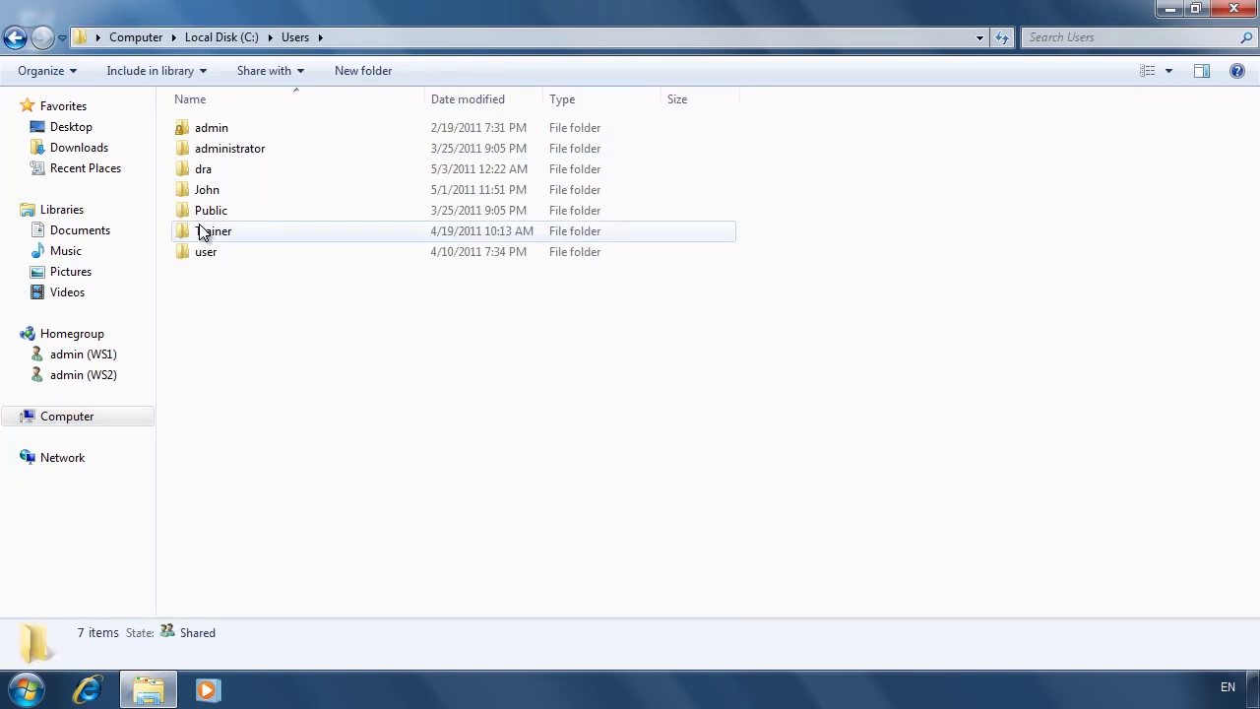
{"action": "double_click", "coordinate": [209, 190]}
{"action": "double_click", "coordinate": [211, 231]}
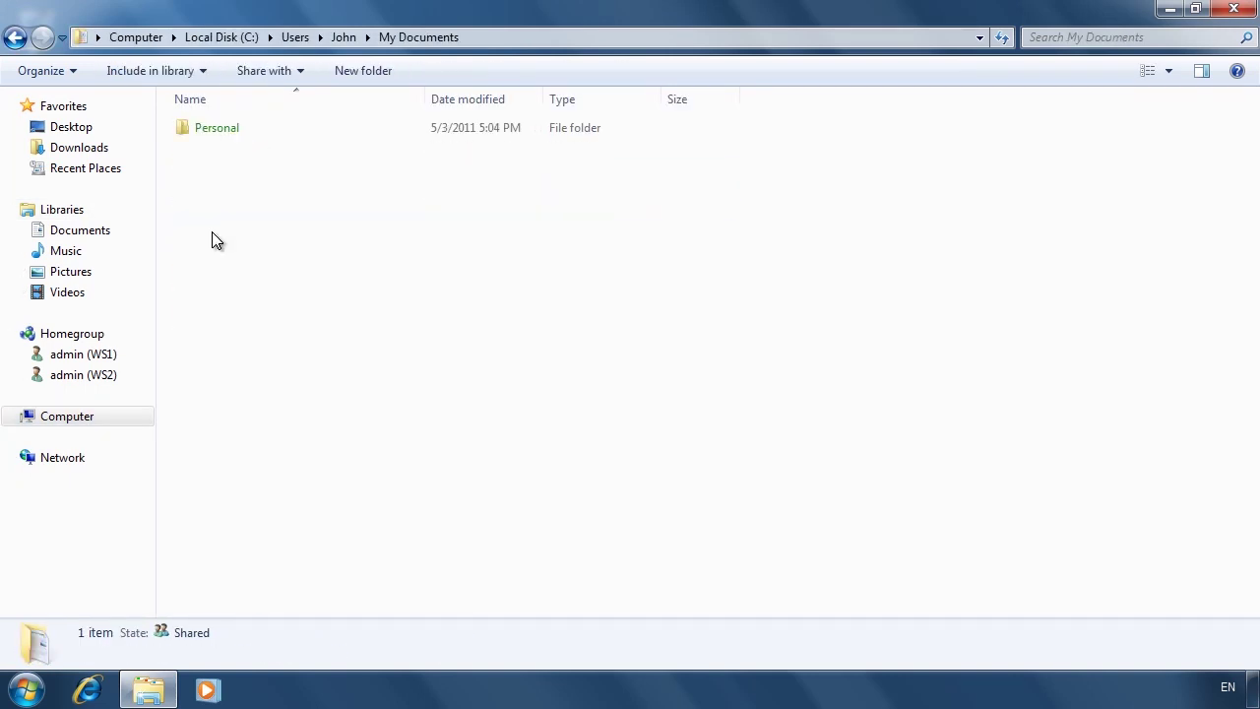
{"action": "double_click", "coordinate": [211, 124]}
- Try opening 'Created after DRA', dismiss the access-denied error, and bring up Start search
{"action": "left_click", "coordinate": [207, 169]}
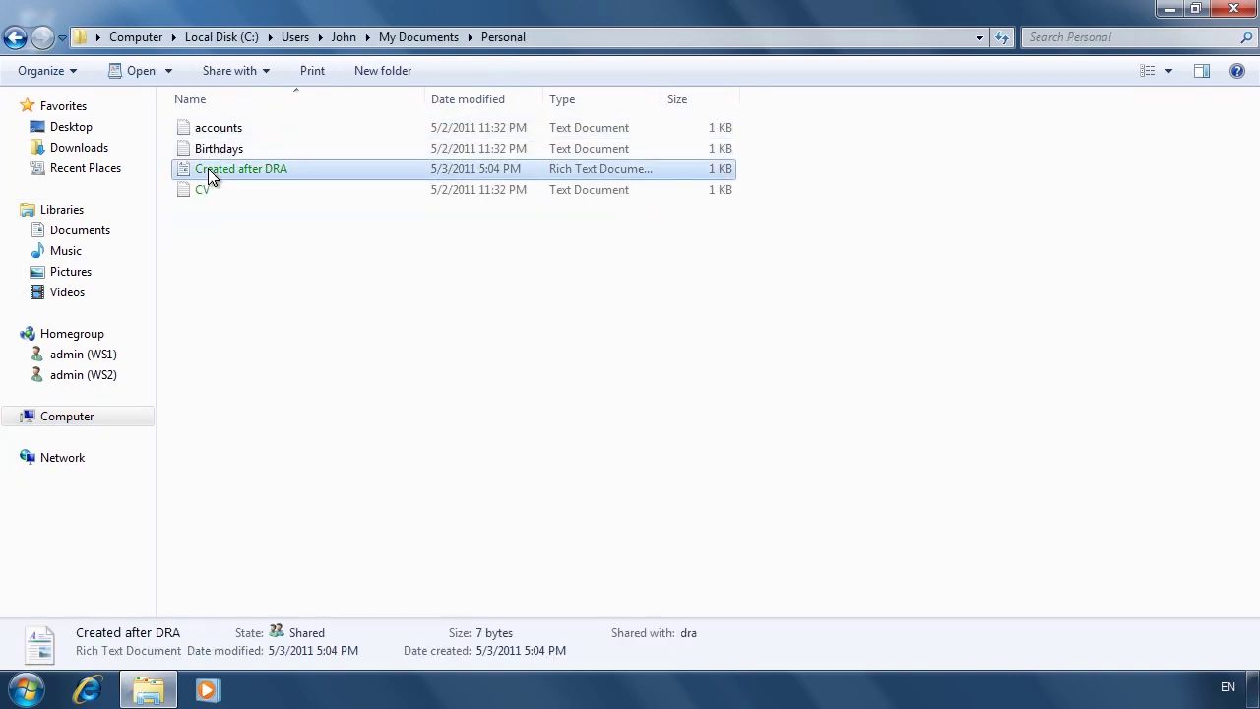
{"action": "double_click", "coordinate": [307, 173]}
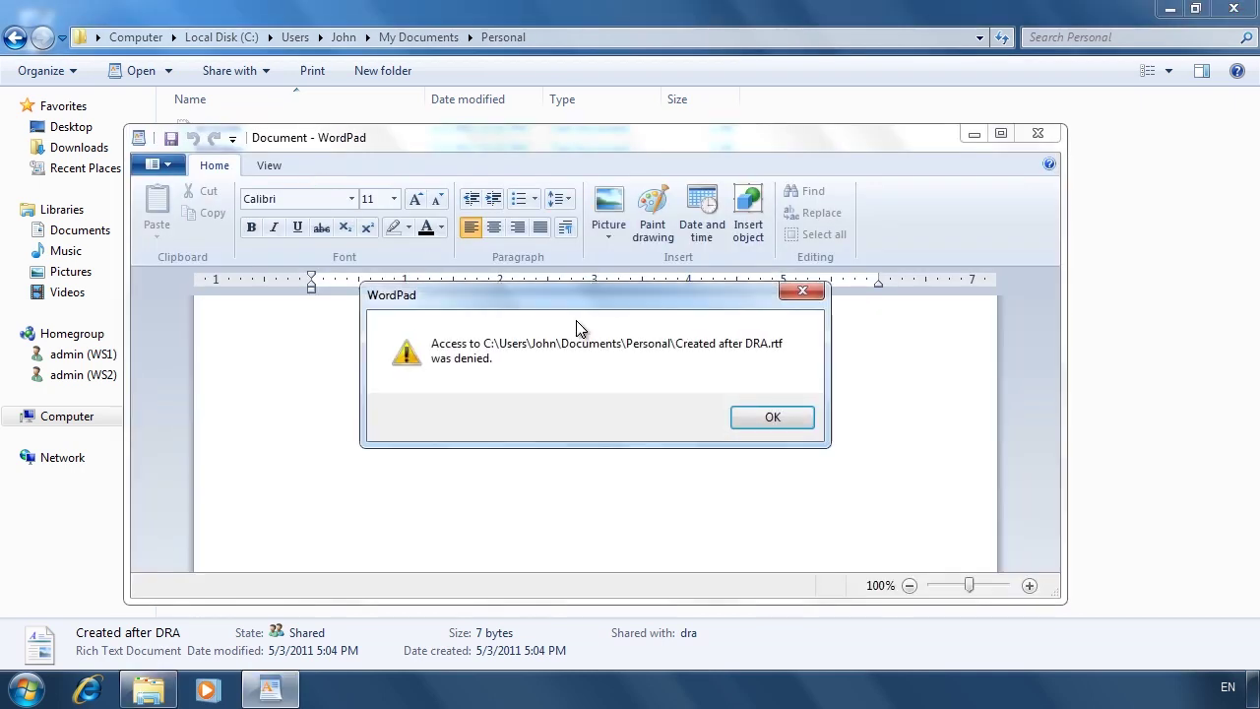
{"action": "left_click", "coordinate": [794, 419]}
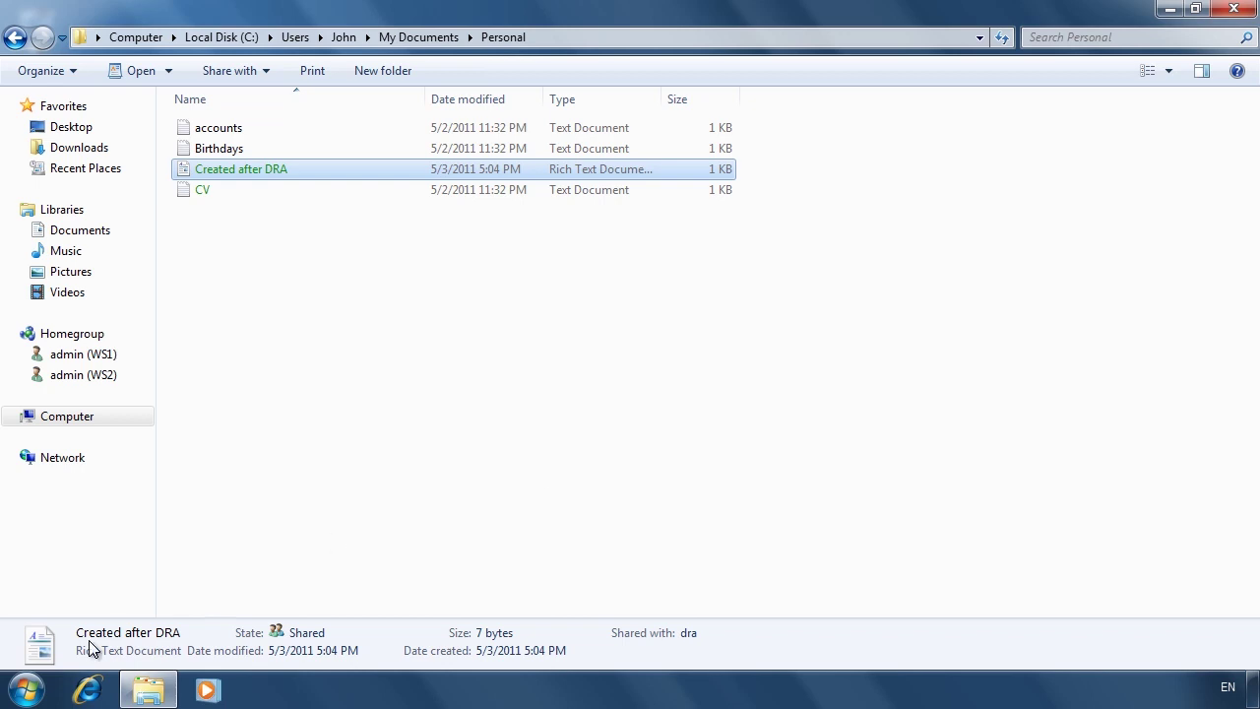
{"action": "left_click", "coordinate": [27, 689]}
- Launch mmc as administrator and add the Certificates snap-in for My user account
{"action": "type", "text": "mmc"}
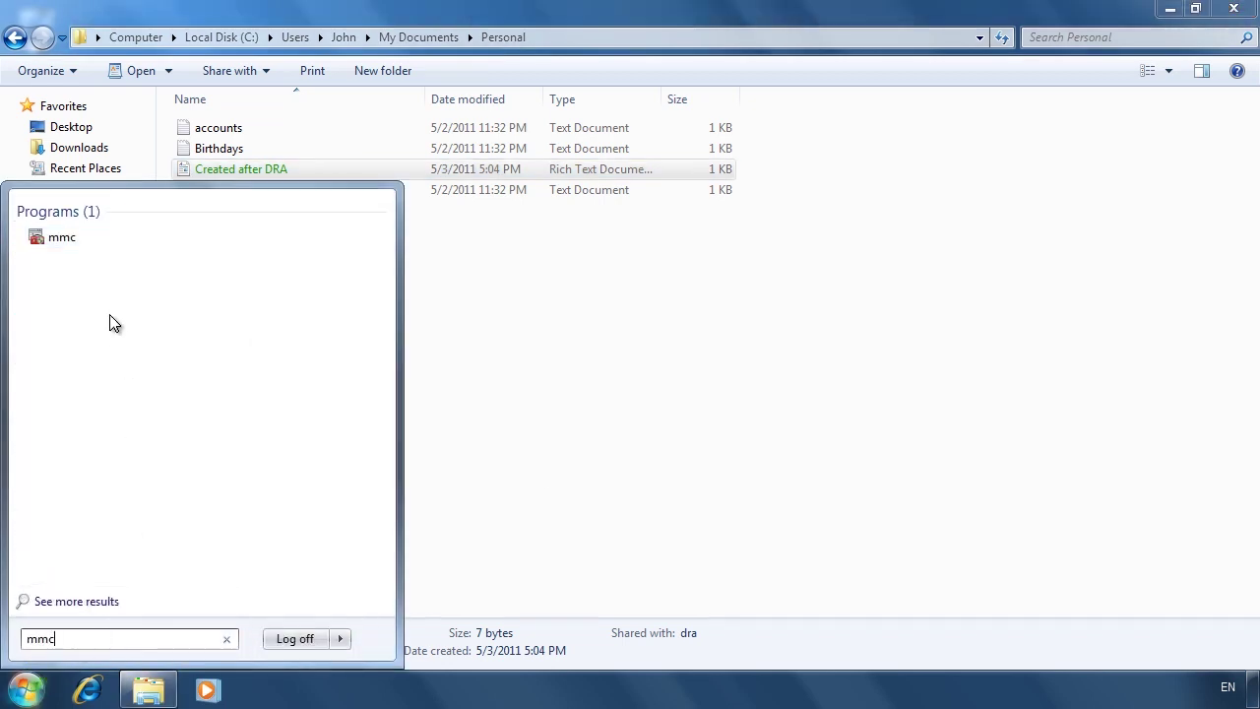
{"action": "left_click", "coordinate": [60, 242]}
{"action": "key", "text": "alt+y"}
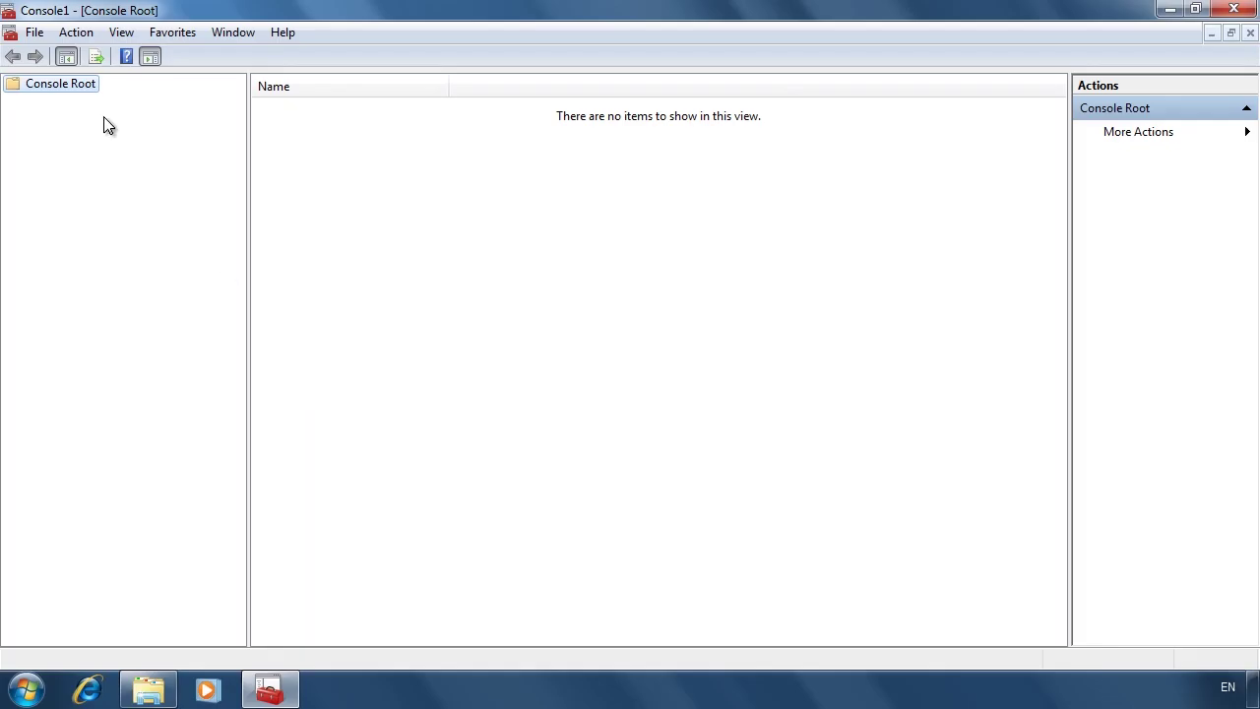
{"action": "left_click", "coordinate": [35, 33]}
{"action": "left_click", "coordinate": [127, 154]}
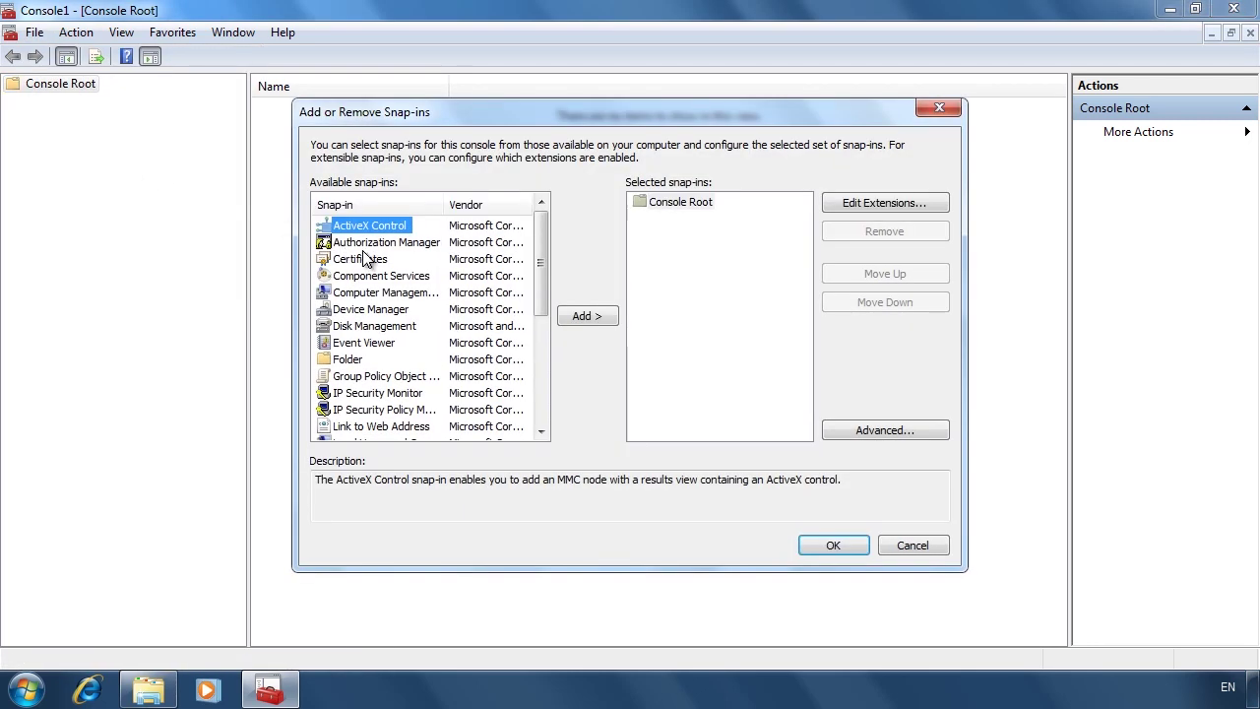
{"action": "double_click", "coordinate": [370, 259]}
{"action": "left_click", "coordinate": [695, 472]}
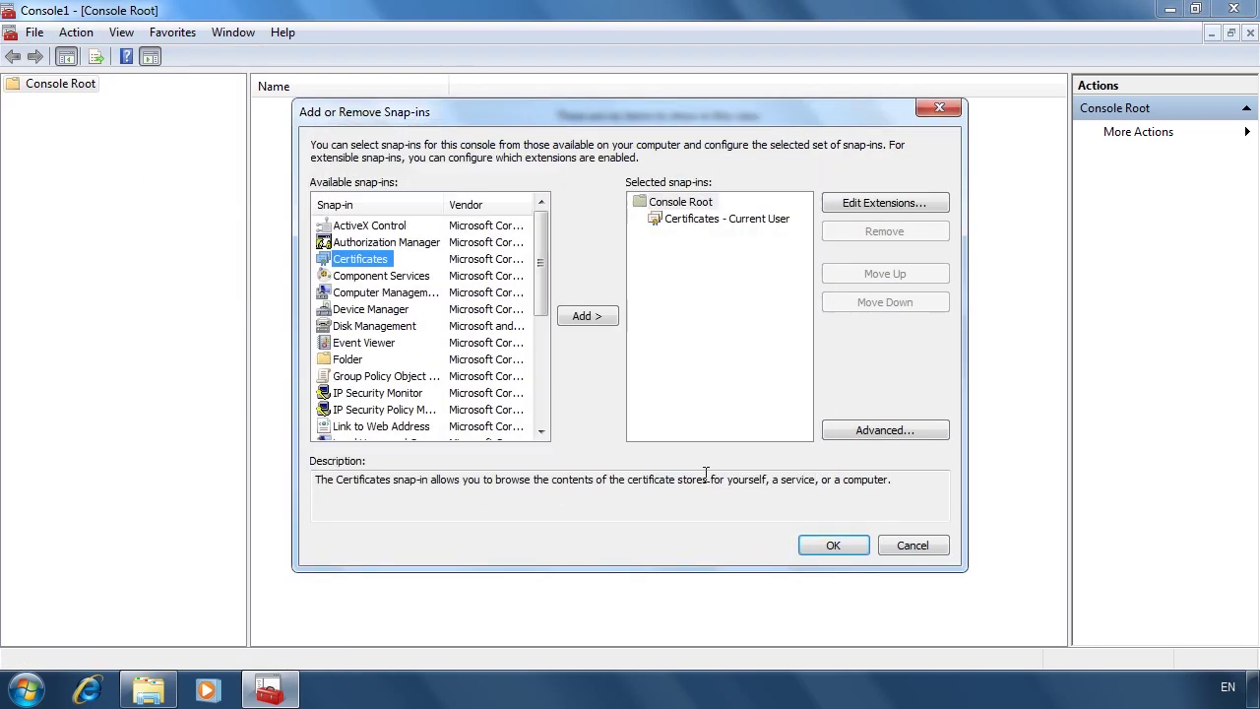
{"action": "key", "text": "Return"}
- Check that the current user's Personal certificate store is empty, then minimise the console
{"action": "left_click", "coordinate": [14, 102]}
{"action": "left_click", "coordinate": [83, 119]}
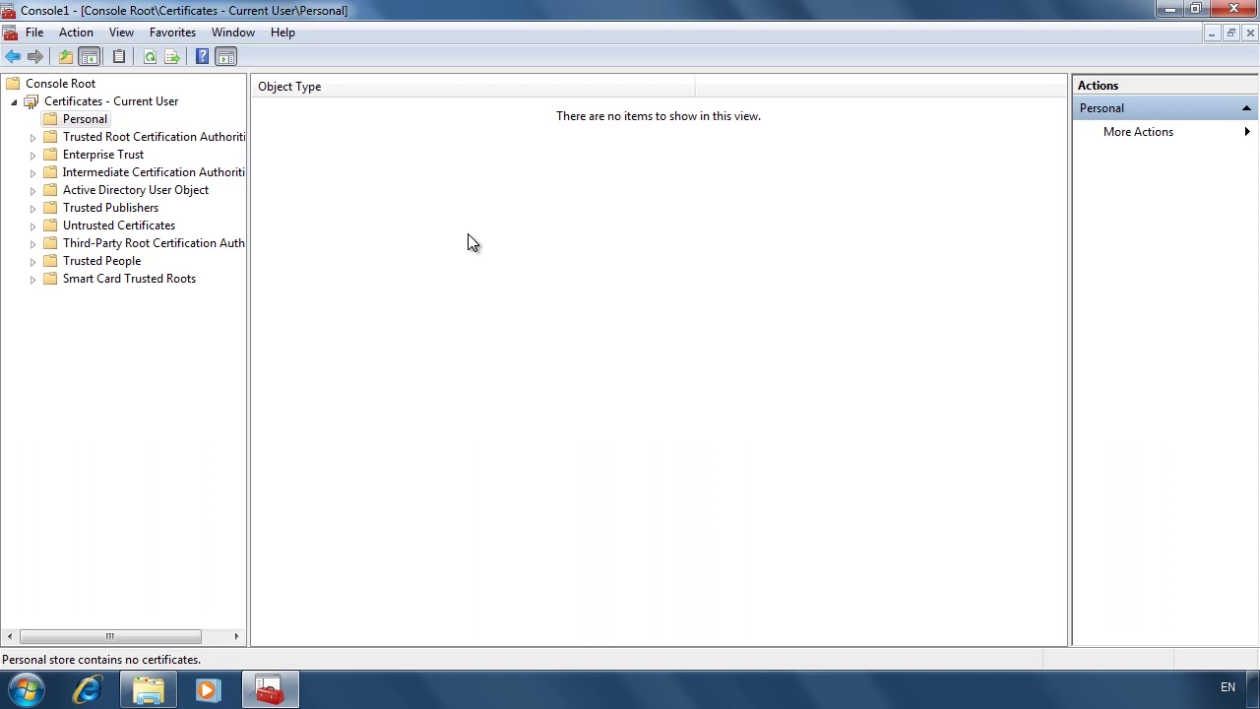
{"action": "left_click", "coordinate": [1171, 12]}
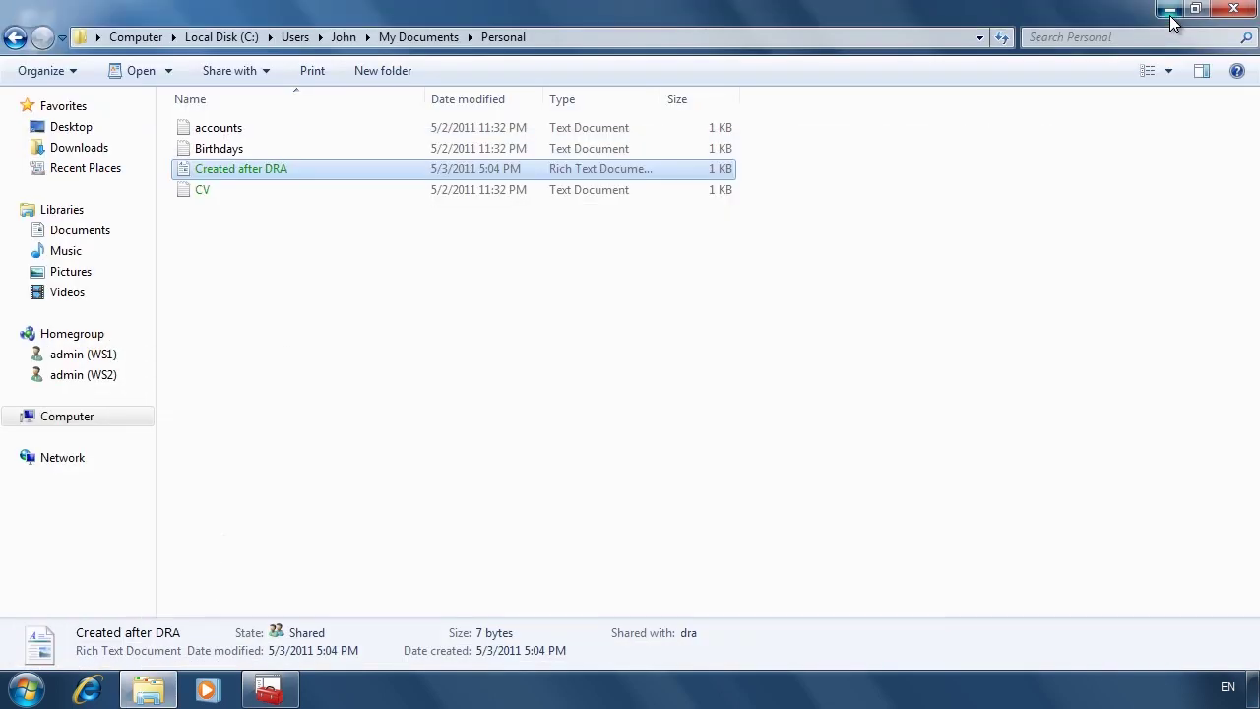
- Import DRAKeys.PFX from the desktop with its private key password, letting Windows choose the store
{"action": "left_click", "coordinate": [1170, 12]}
{"action": "double_click", "coordinate": [35, 259]}
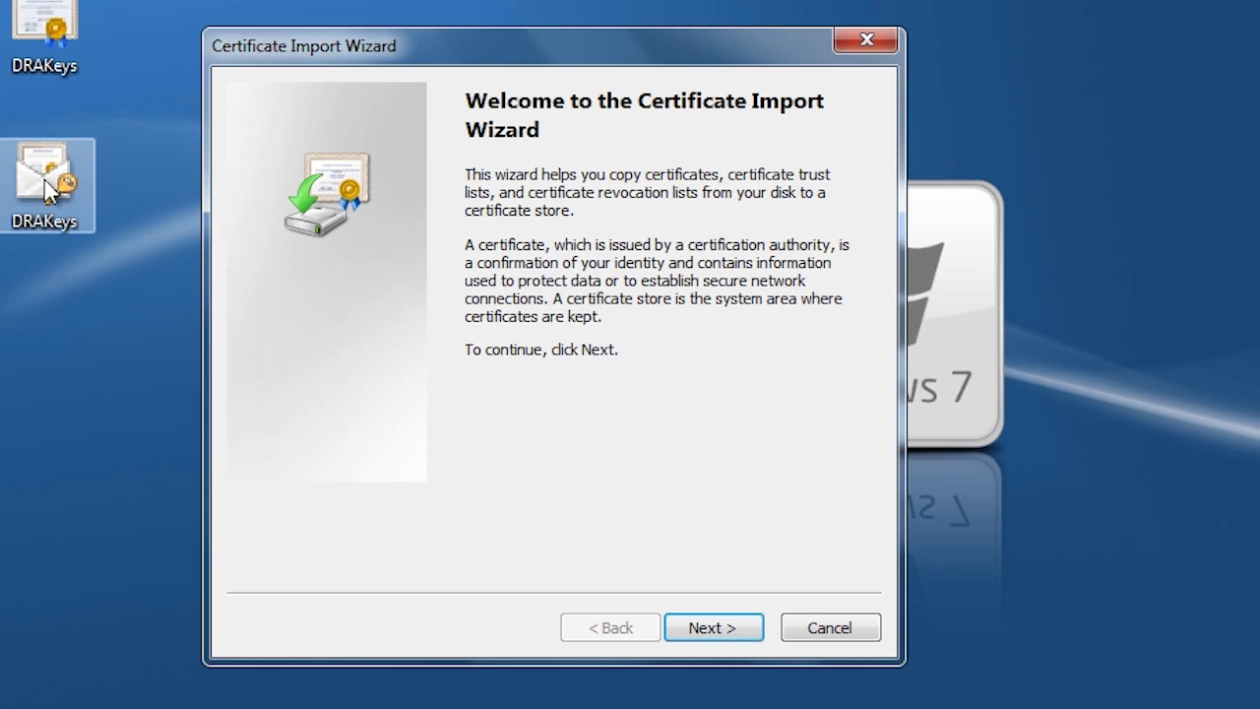
{"action": "left_click", "coordinate": [730, 627]}
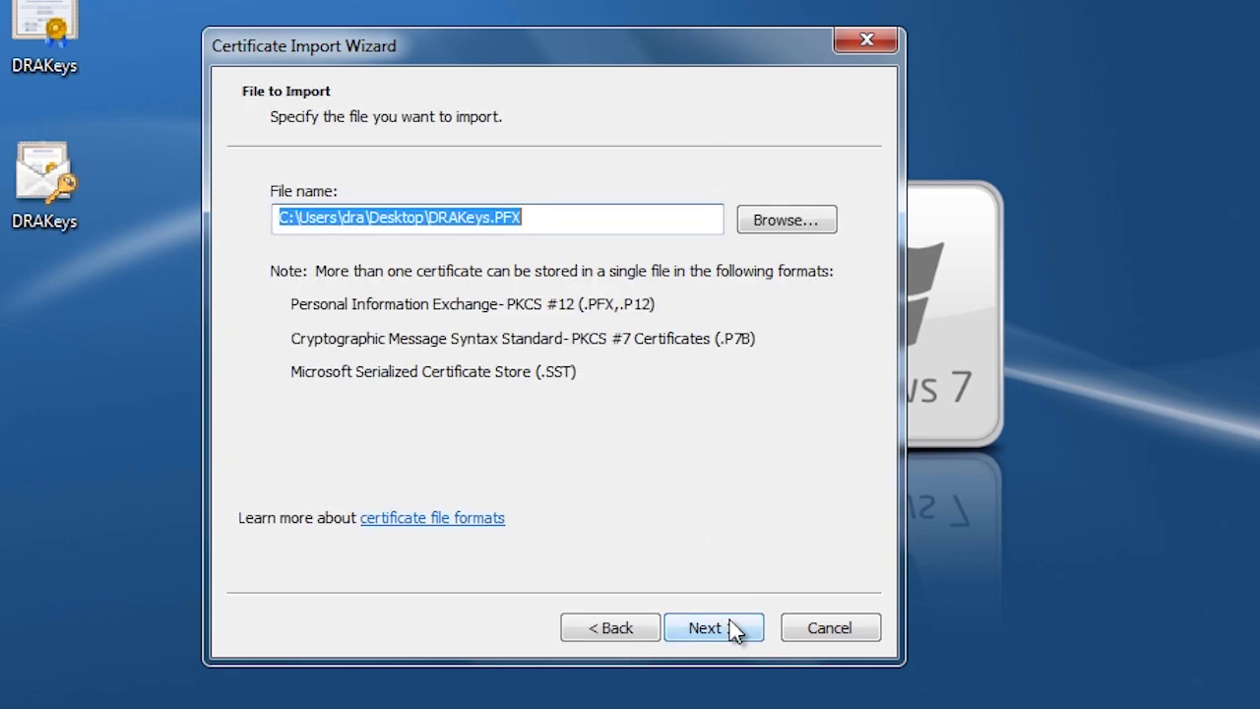
{"action": "left_click", "coordinate": [731, 627]}
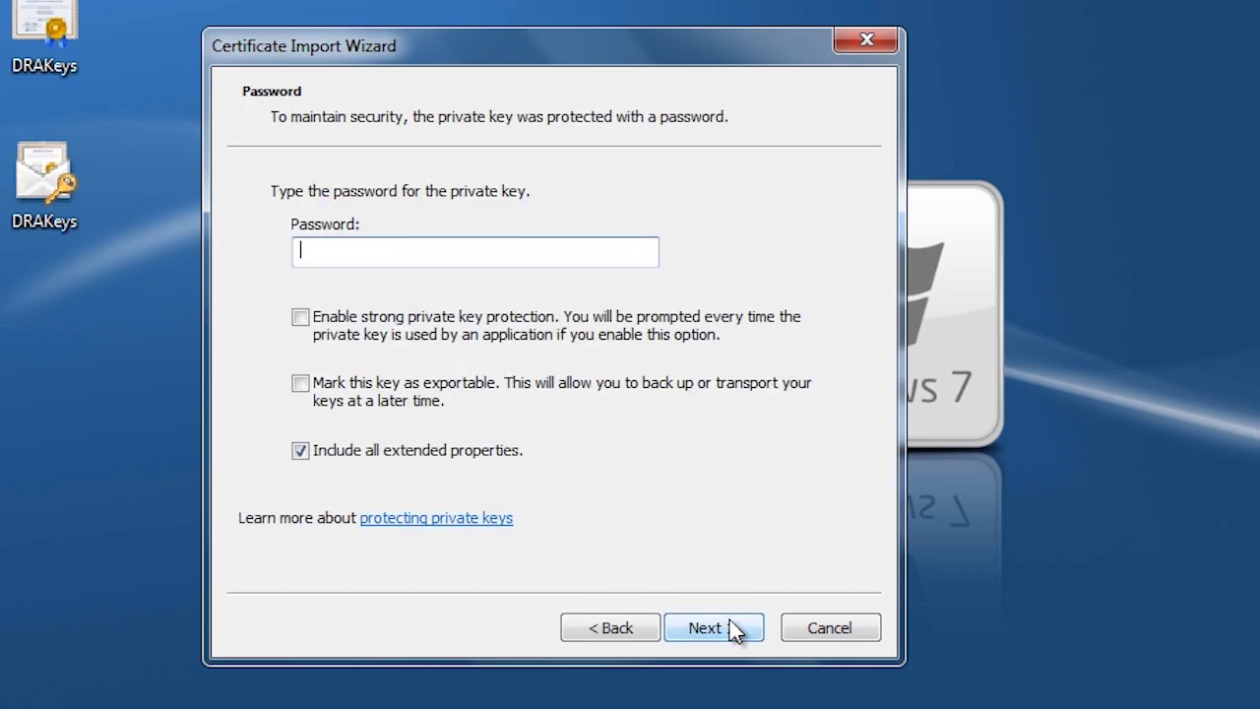
{"action": "type", "text": "•••••••••"}
{"action": "left_click", "coordinate": [749, 635]}
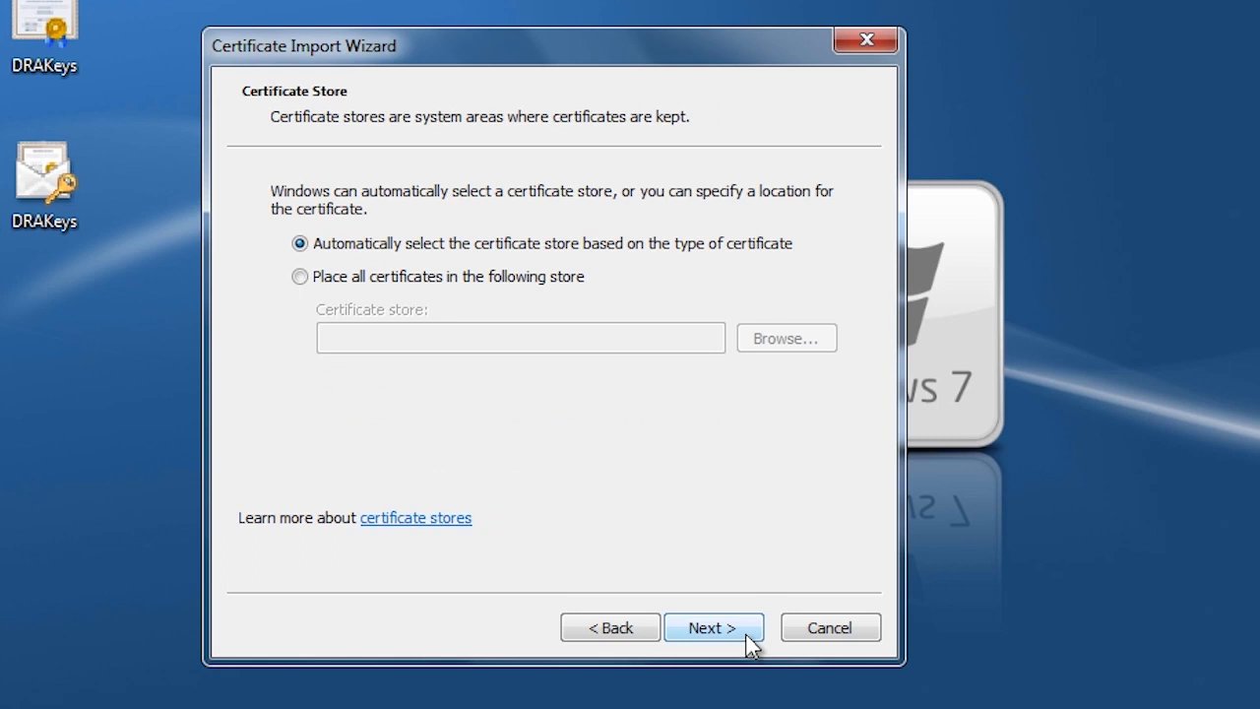
{"action": "left_click", "coordinate": [747, 638]}
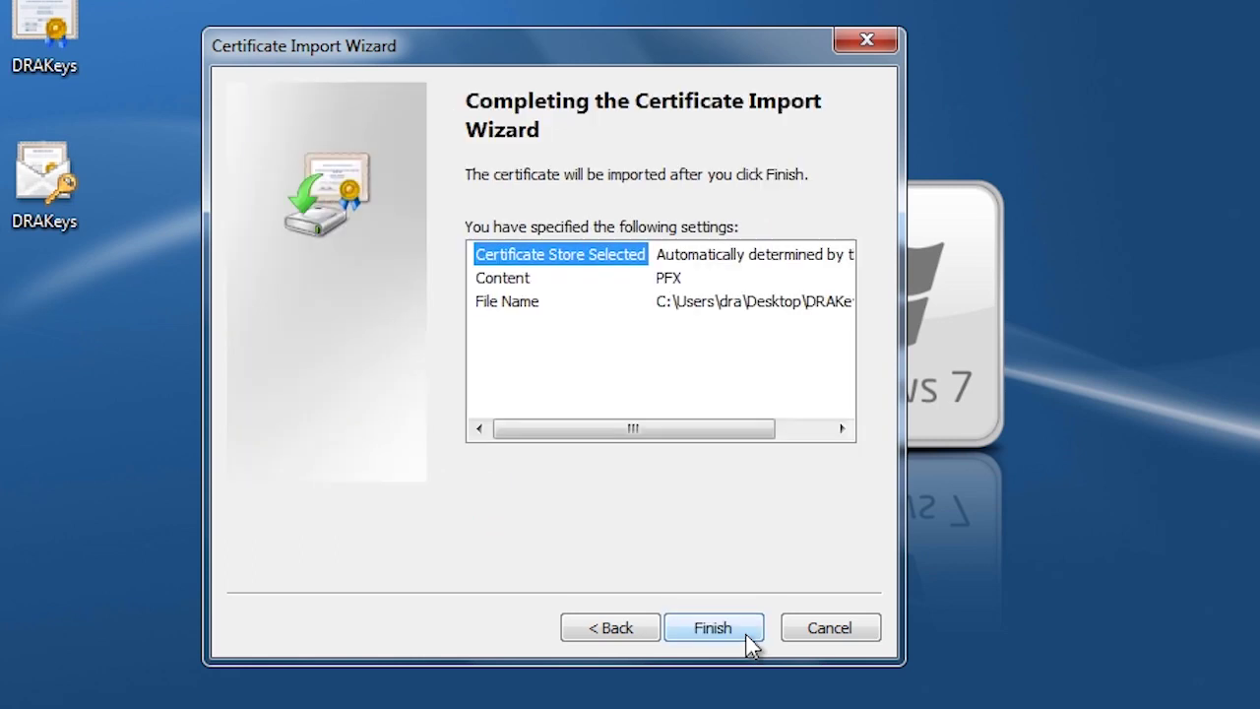
{"action": "left_click", "coordinate": [713, 629]}
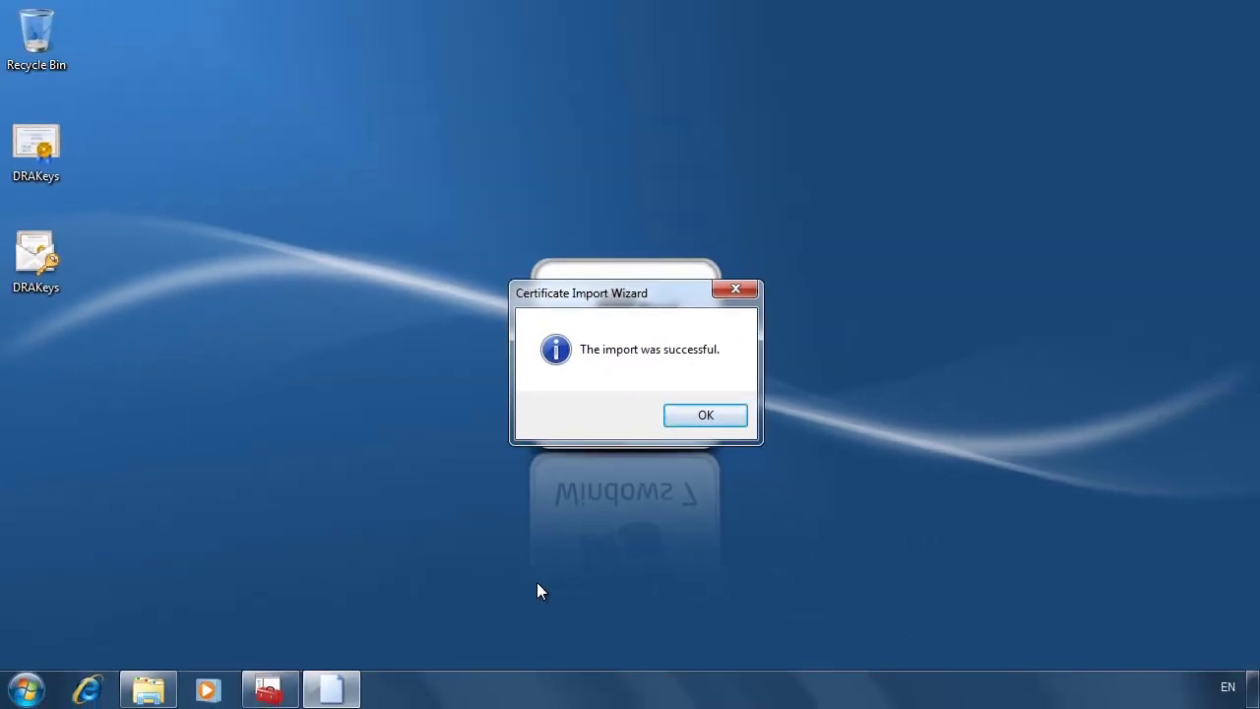
{"action": "left_click", "coordinate": [715, 415]}
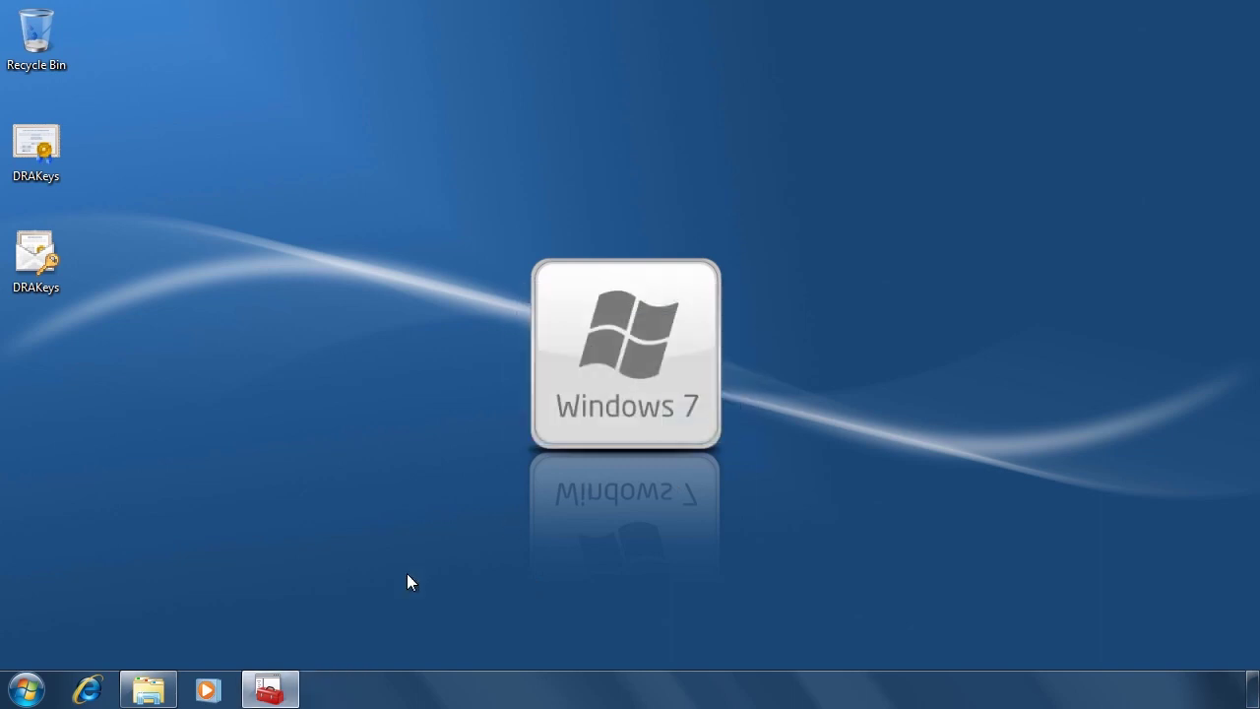
- Confirm the dra File Recovery certificate is in Personal > Certificates, then open 'Created after DRA'
{"action": "left_click", "coordinate": [281, 692]}
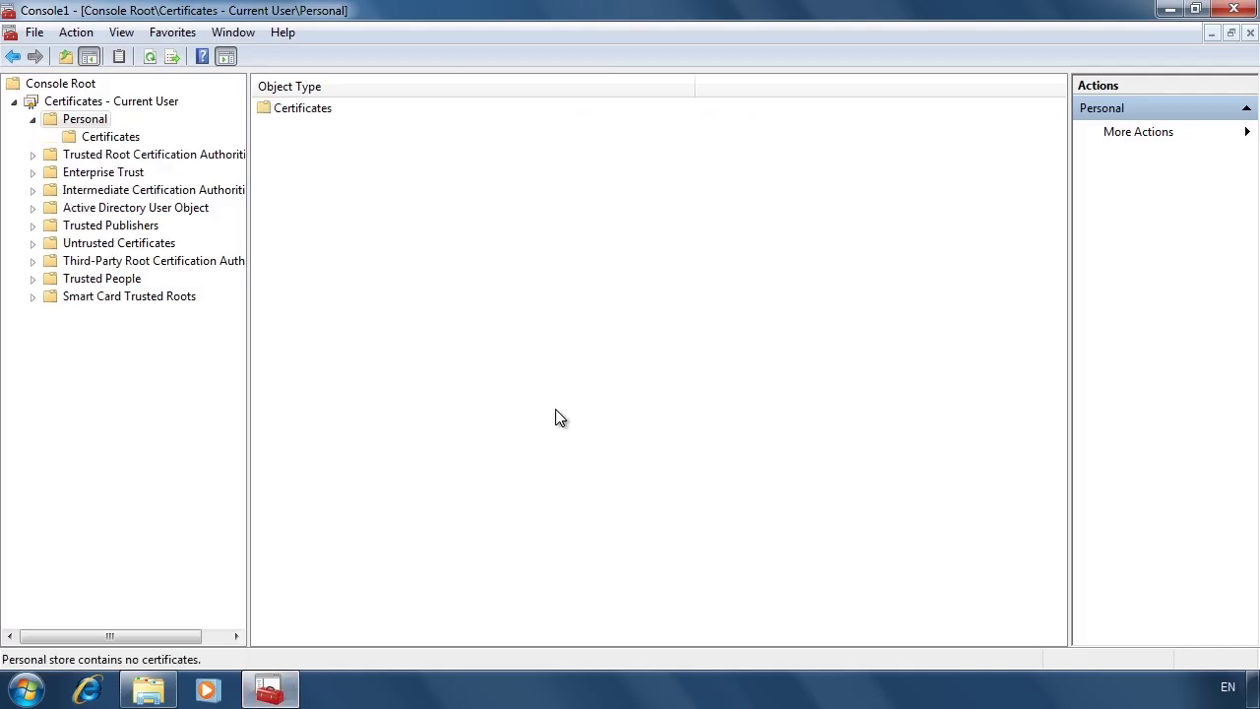
{"action": "double_click", "coordinate": [297, 110]}
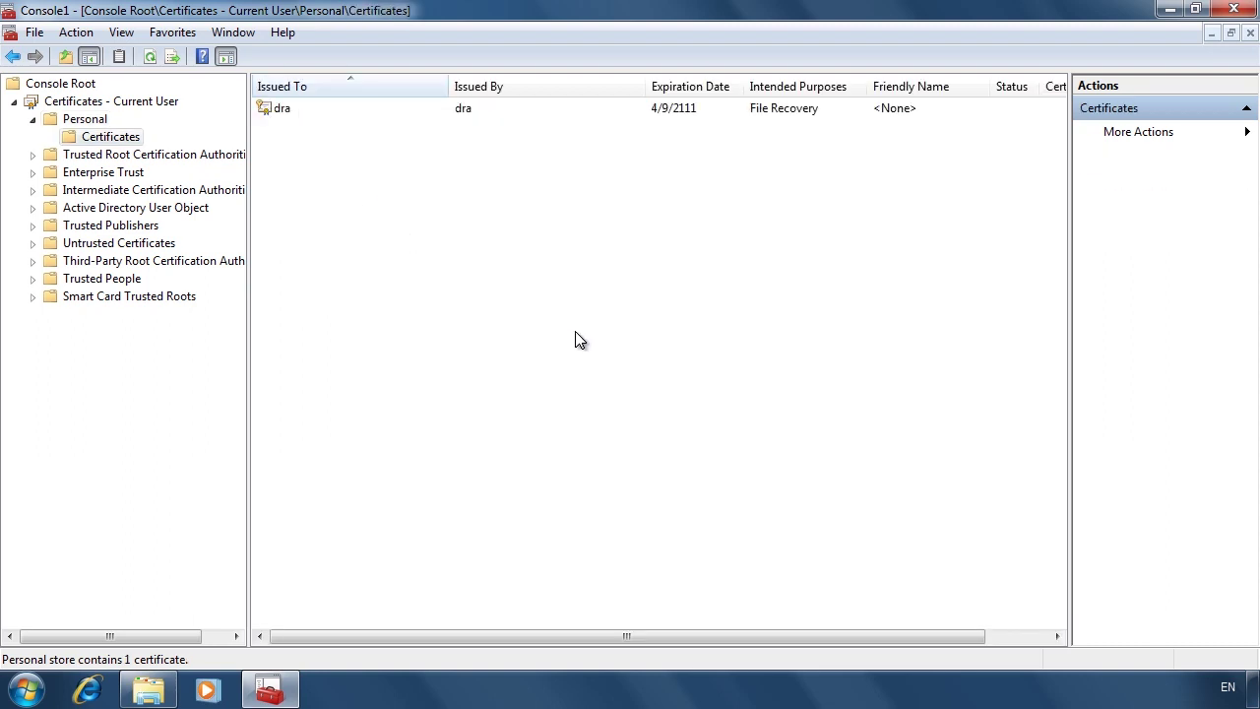
{"action": "left_click", "coordinate": [158, 689]}
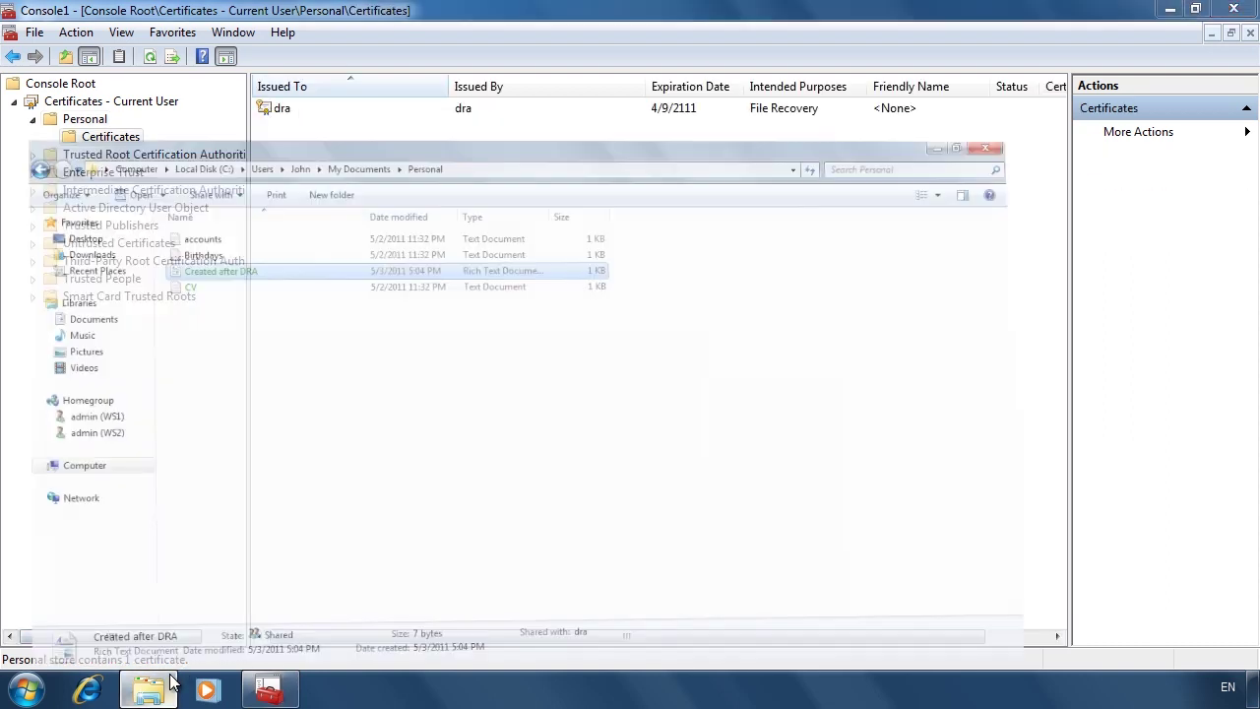
{"action": "double_click", "coordinate": [269, 170]}
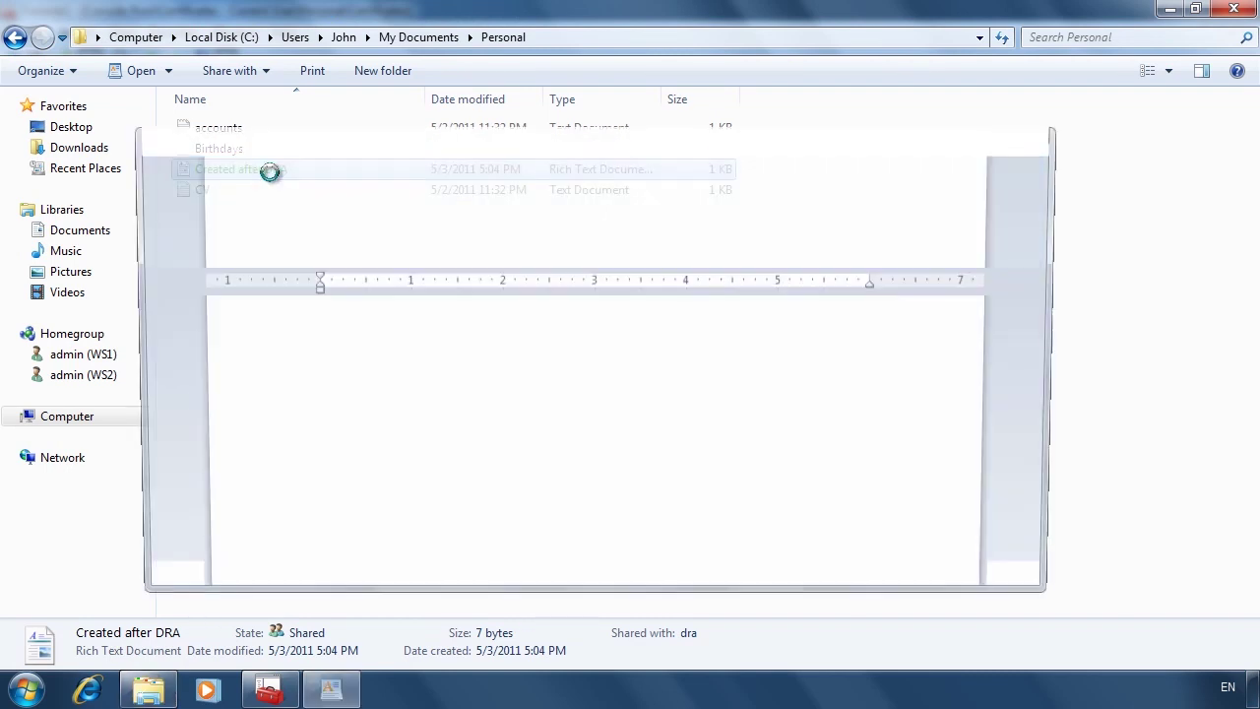